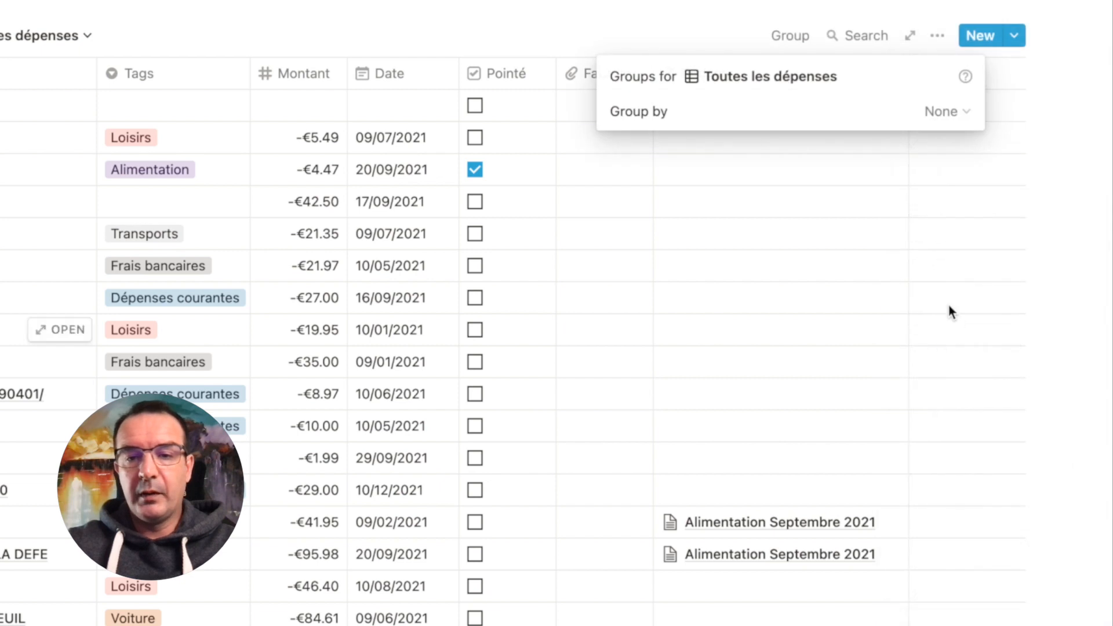
# Group the Toutes les dépenses view by the Tags property
pyautogui.click(695, 113)
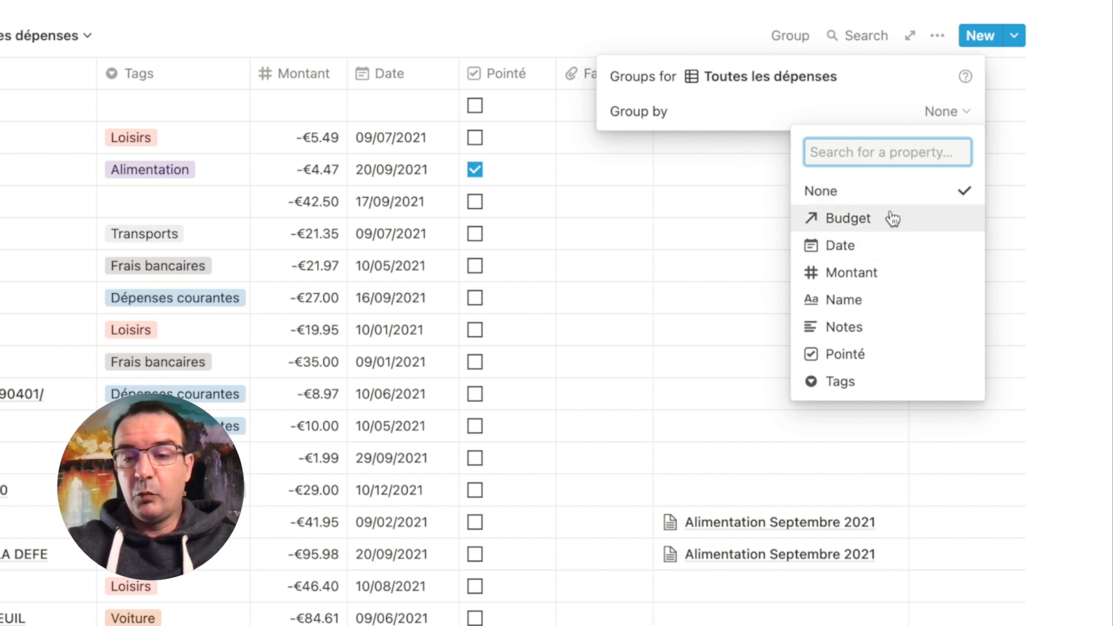
pyautogui.click(845, 382)
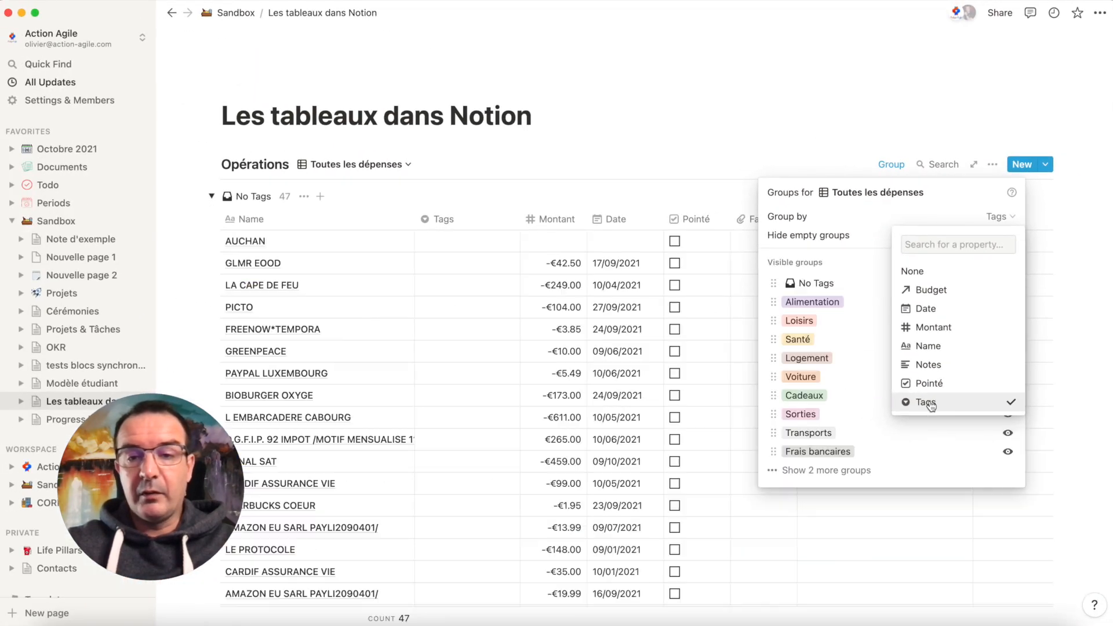
pyautogui.click(803, 127)
pyautogui.click(738, 126)
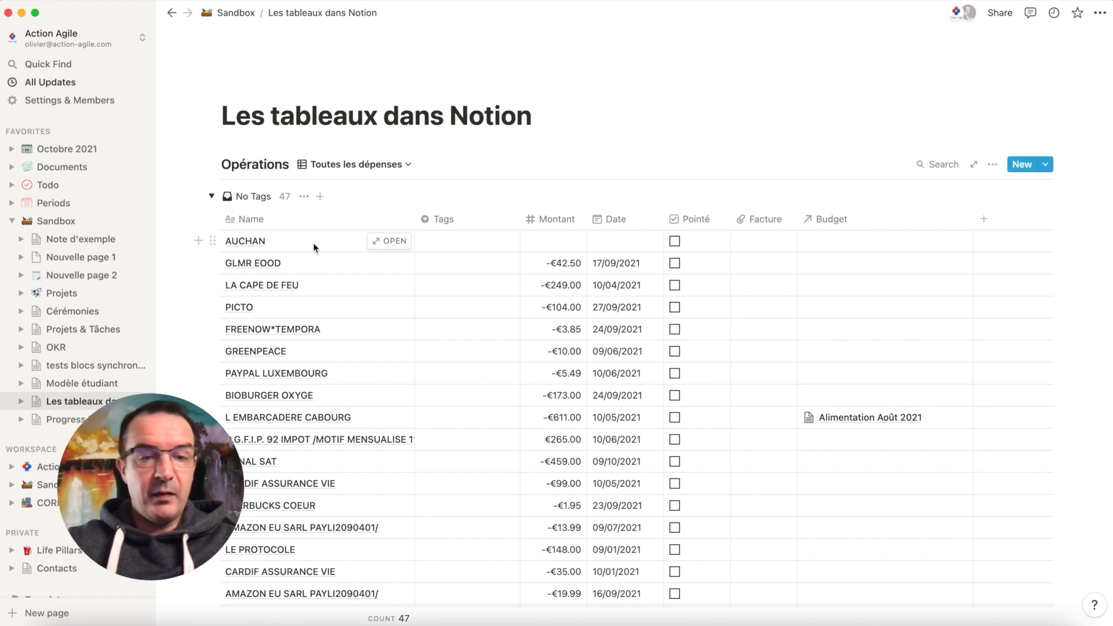
# Collapse the No Tags and Loisirs groups, toggling Alimentation closed and open again
pyautogui.click(212, 197)
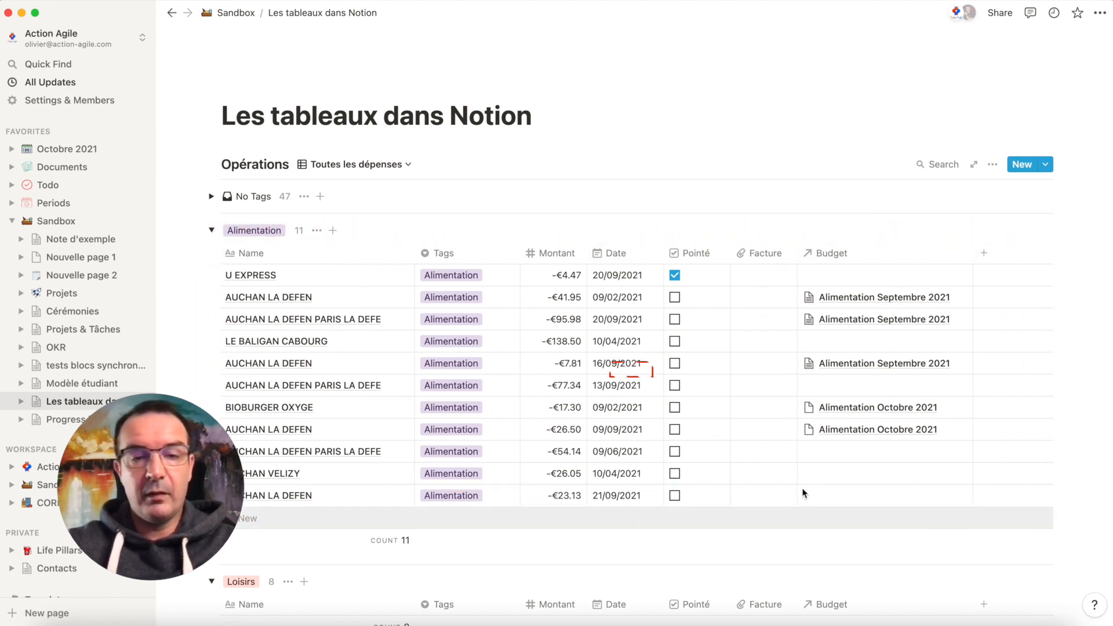
pyautogui.click(212, 231)
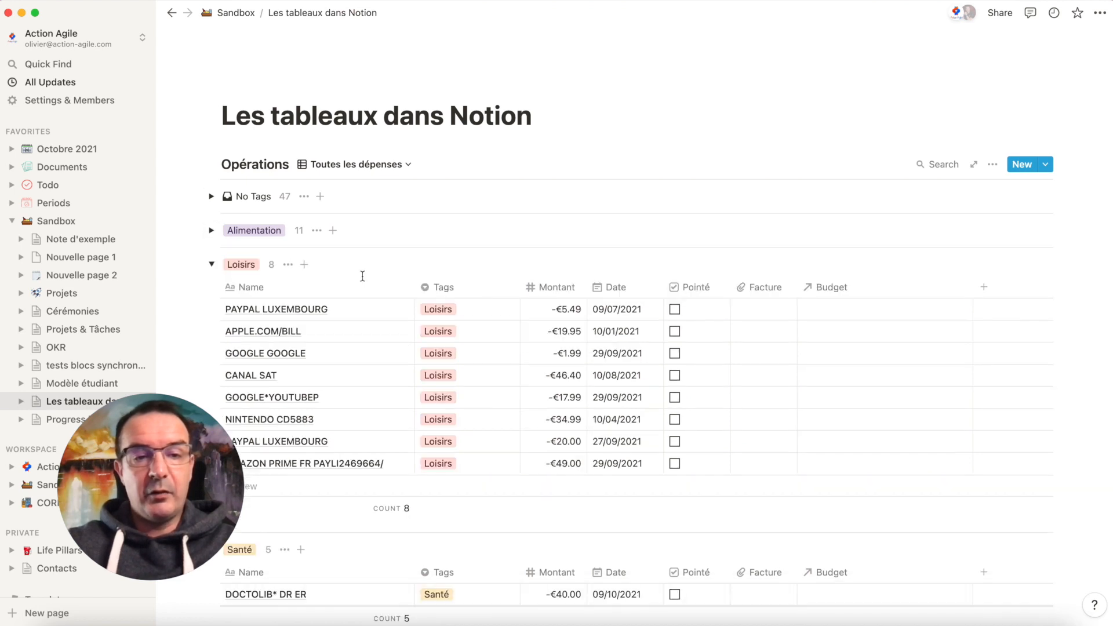
pyautogui.click(212, 265)
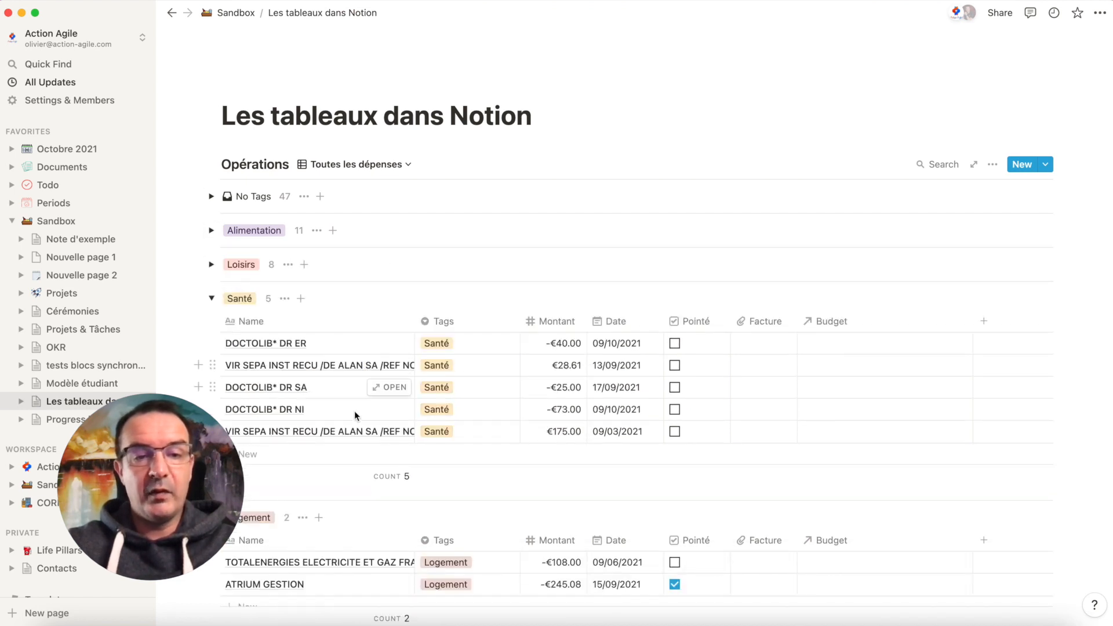
pyautogui.click(212, 230)
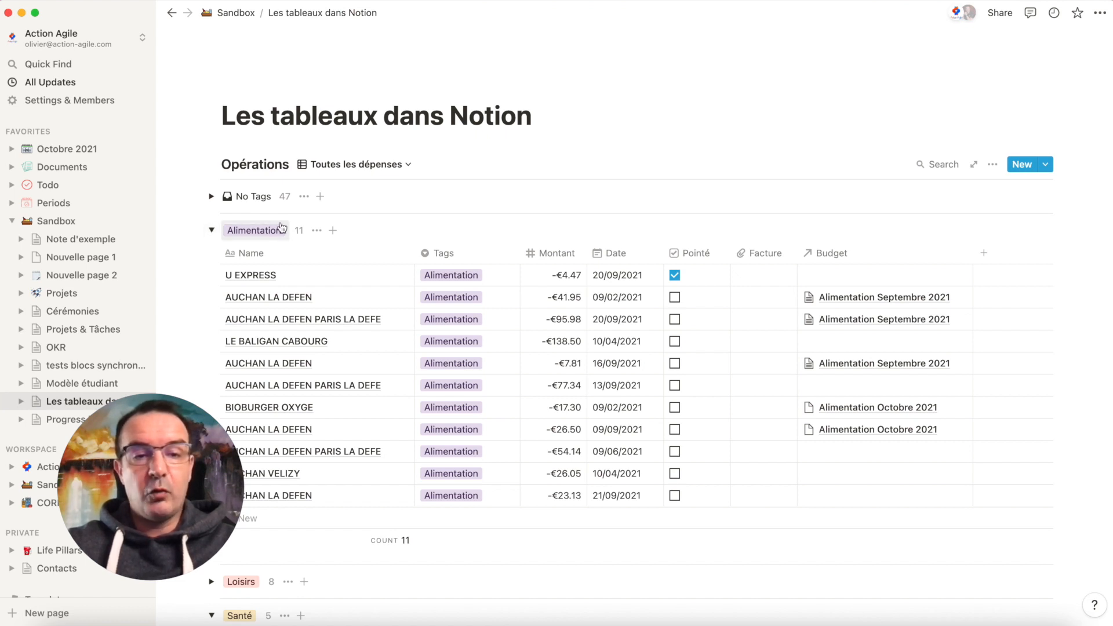
# Review the grouping settings of the Toutes les dépenses view, including the properties available for grouping and the visible groups
pyautogui.click(992, 165)
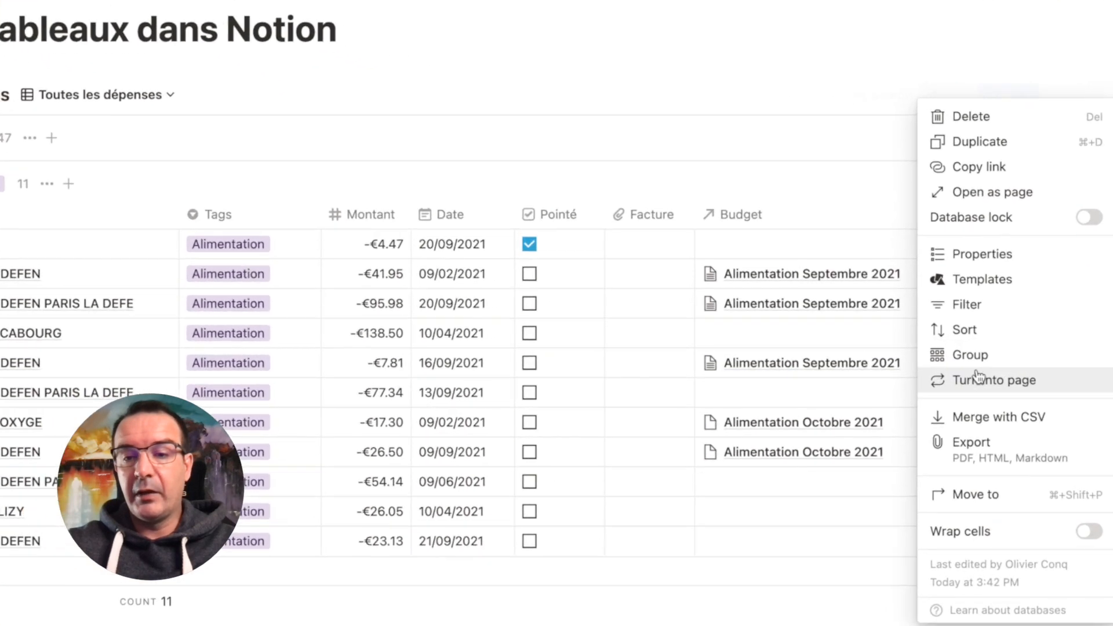
pyautogui.click(969, 355)
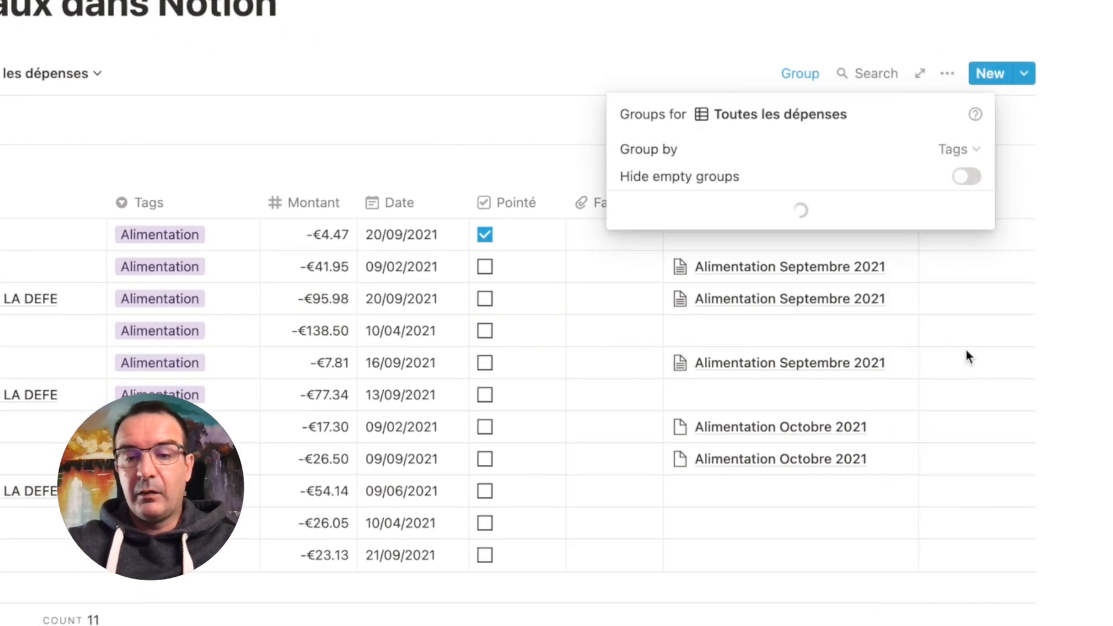
pyautogui.click(951, 151)
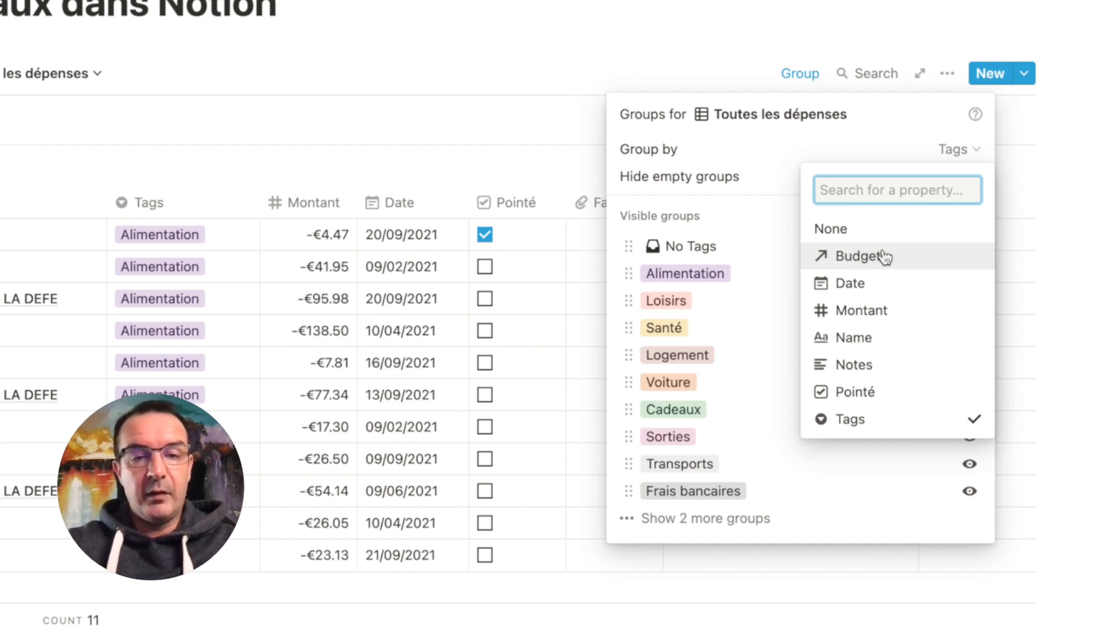
pyautogui.click(396, 120)
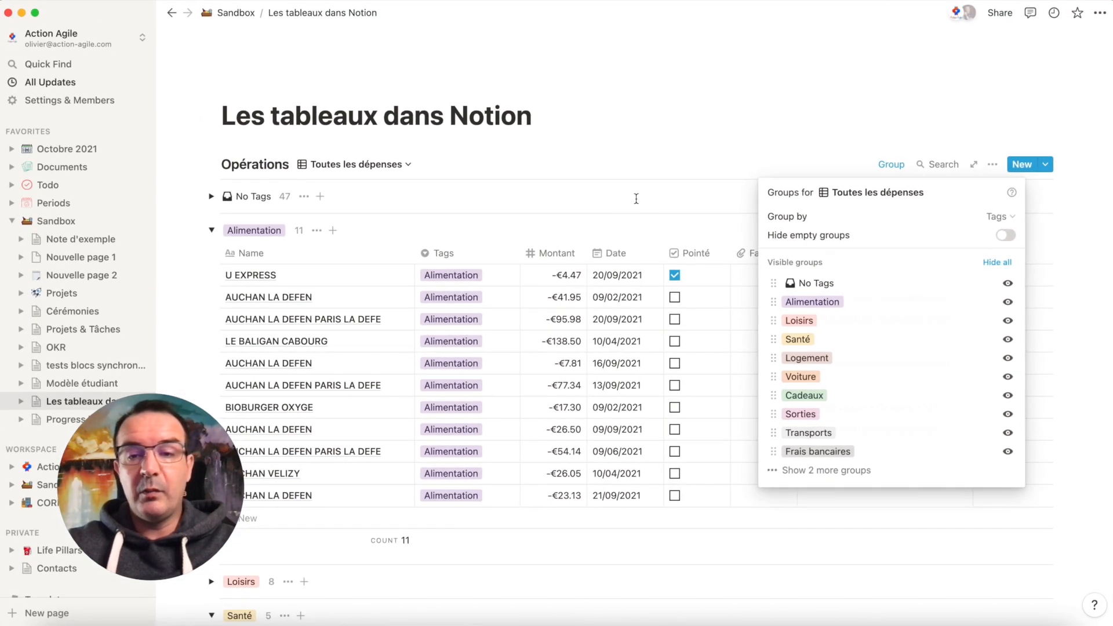
pyautogui.click(435, 124)
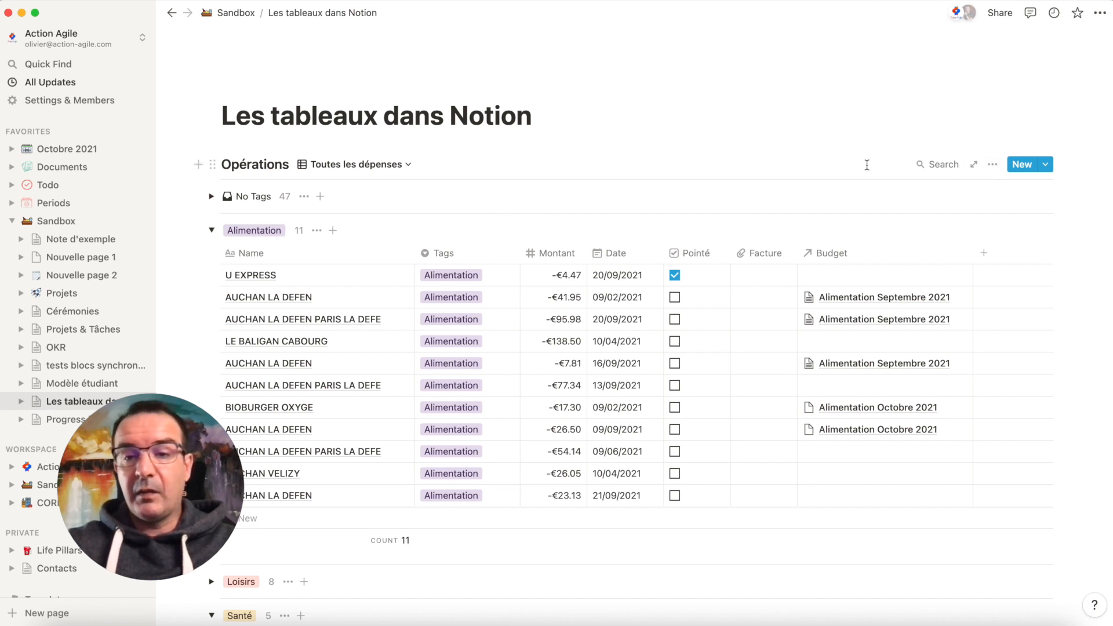
pyautogui.click(993, 167)
pyautogui.click(1004, 360)
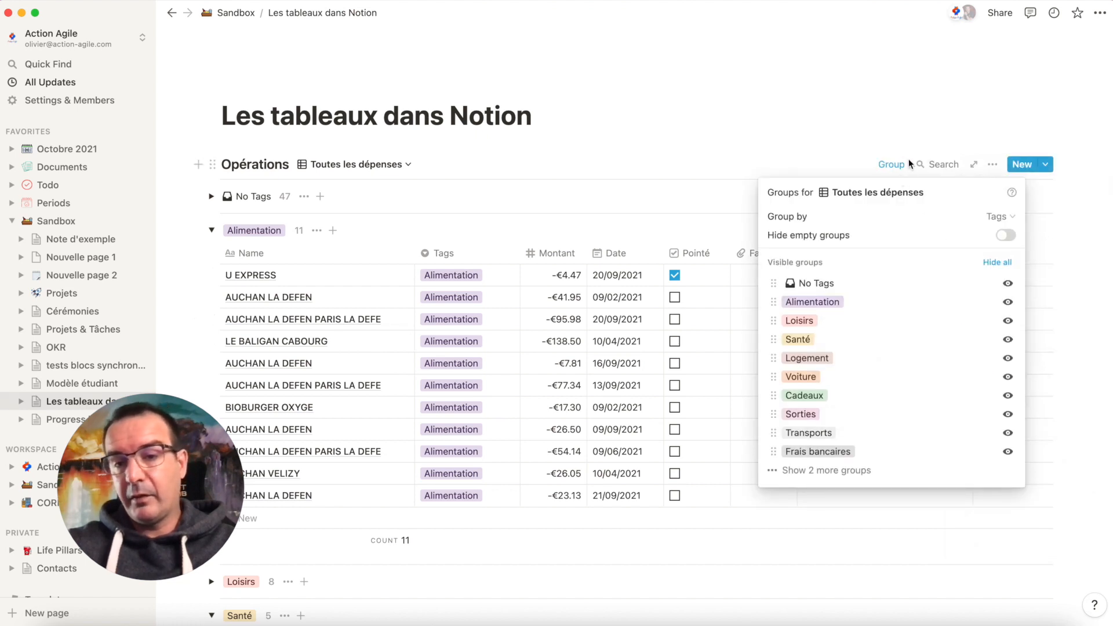
pyautogui.click(850, 158)
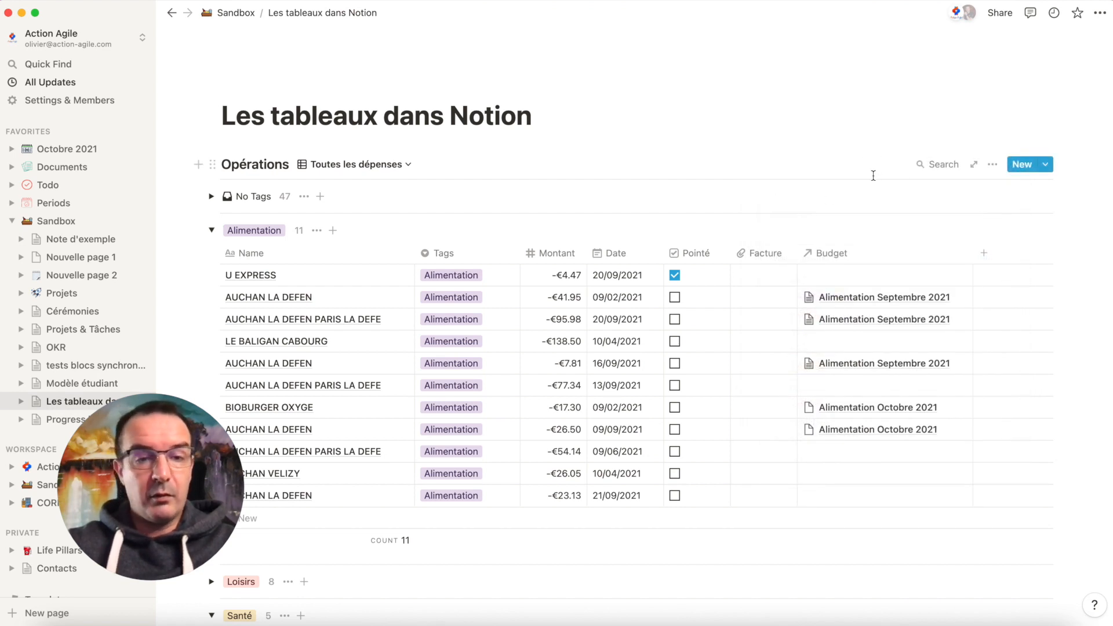
pyautogui.click(992, 167)
pyautogui.click(1012, 354)
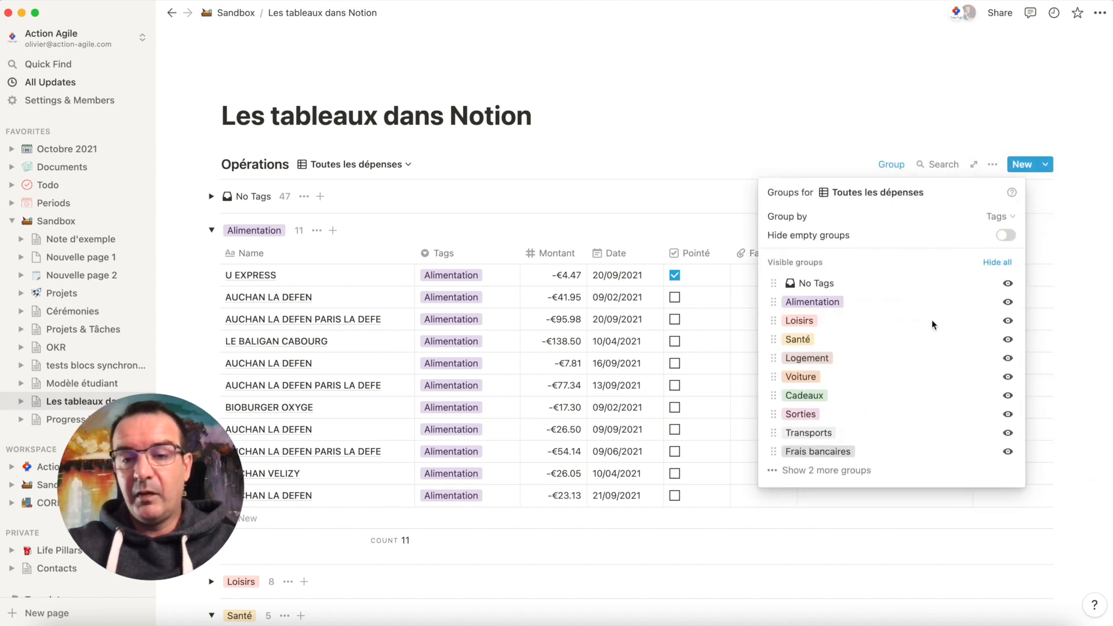
pyautogui.click(670, 173)
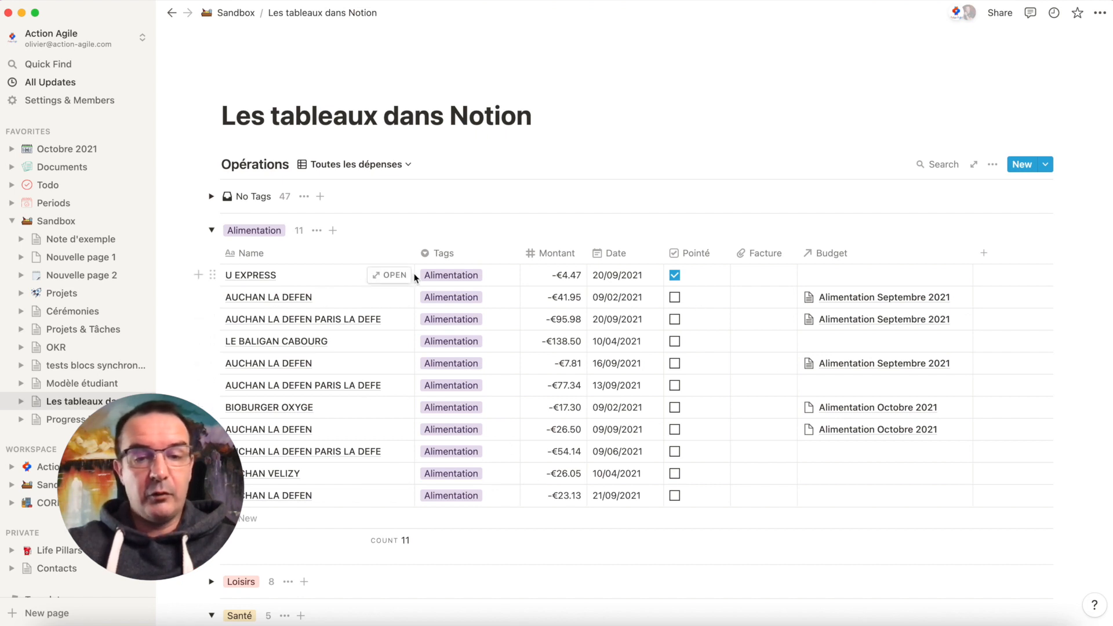
# Show the sum of Montant beside the group names and as the calculation under the Montant column
pyautogui.click(297, 235)
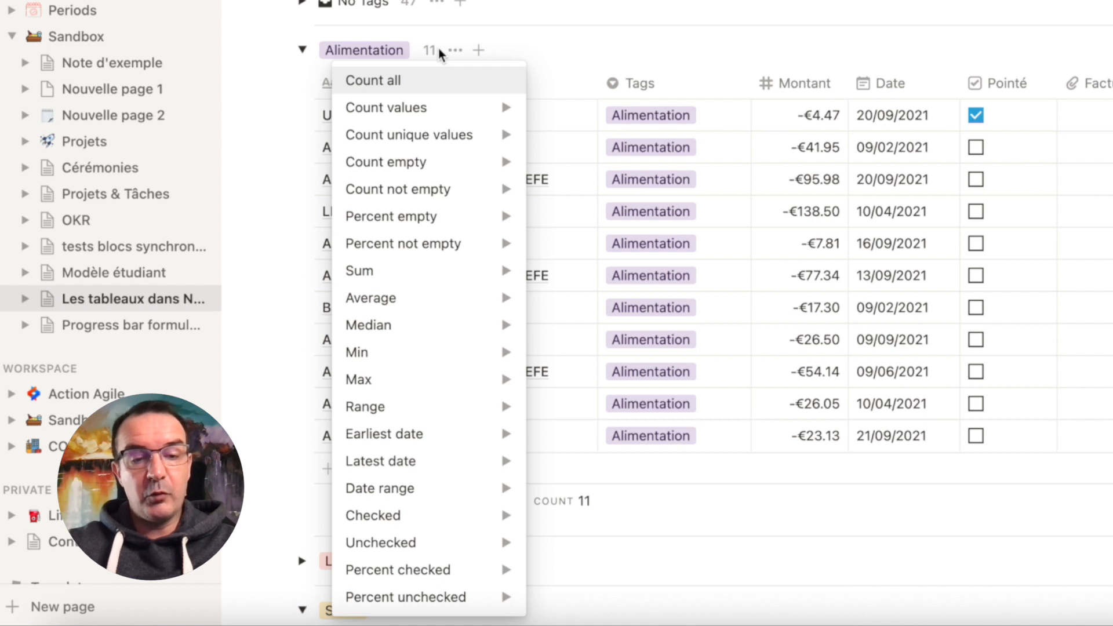
pyautogui.moveTo(449, 283)
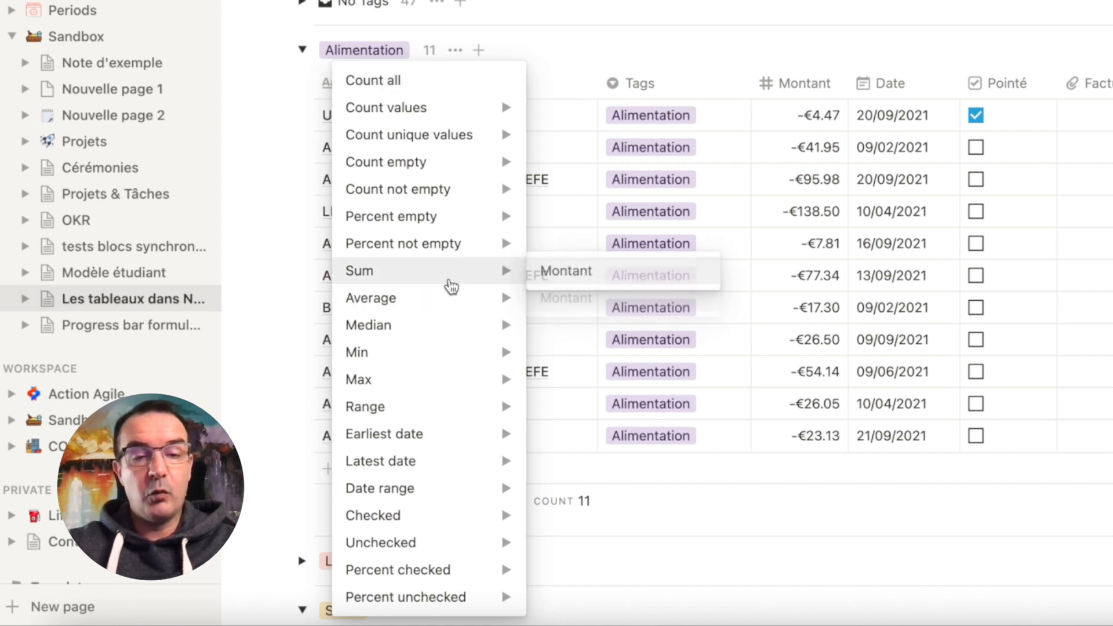
pyautogui.click(568, 282)
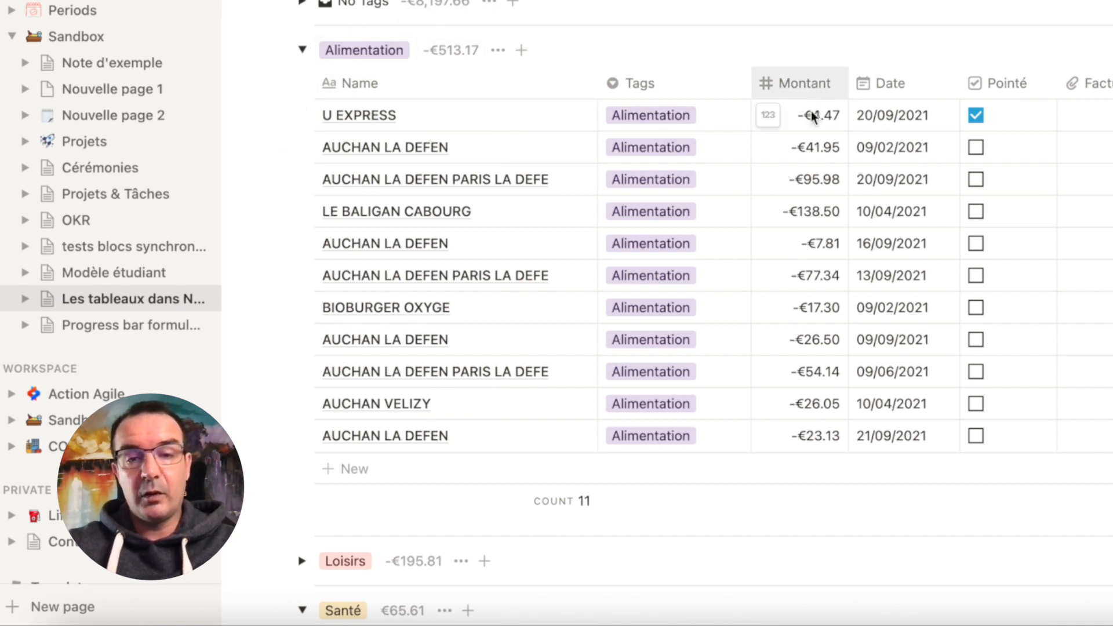
pyautogui.click(835, 505)
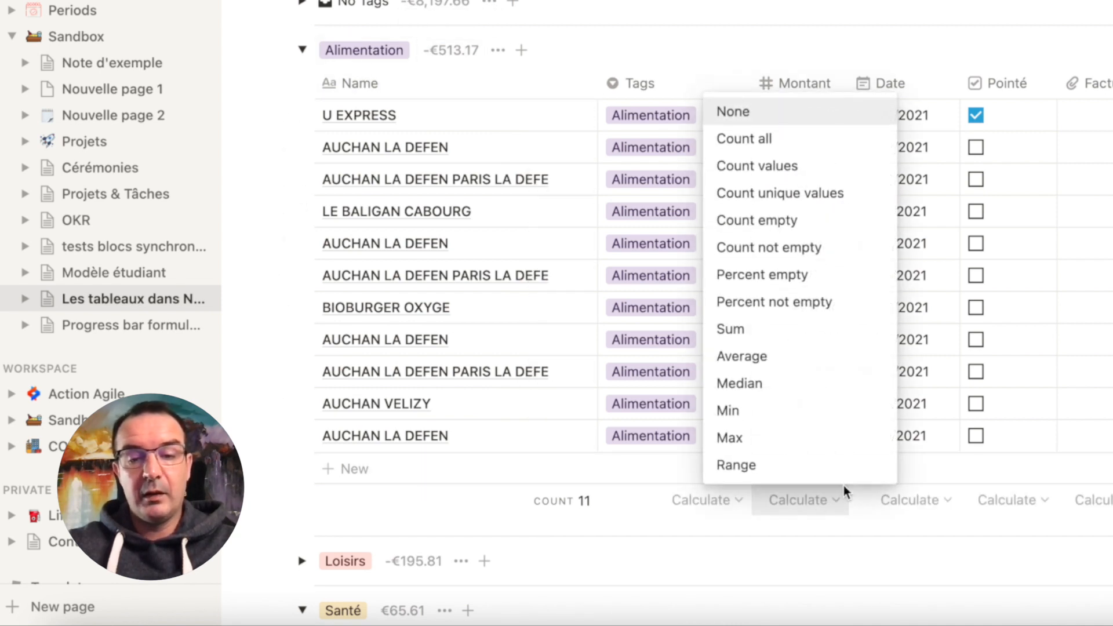
pyautogui.click(778, 340)
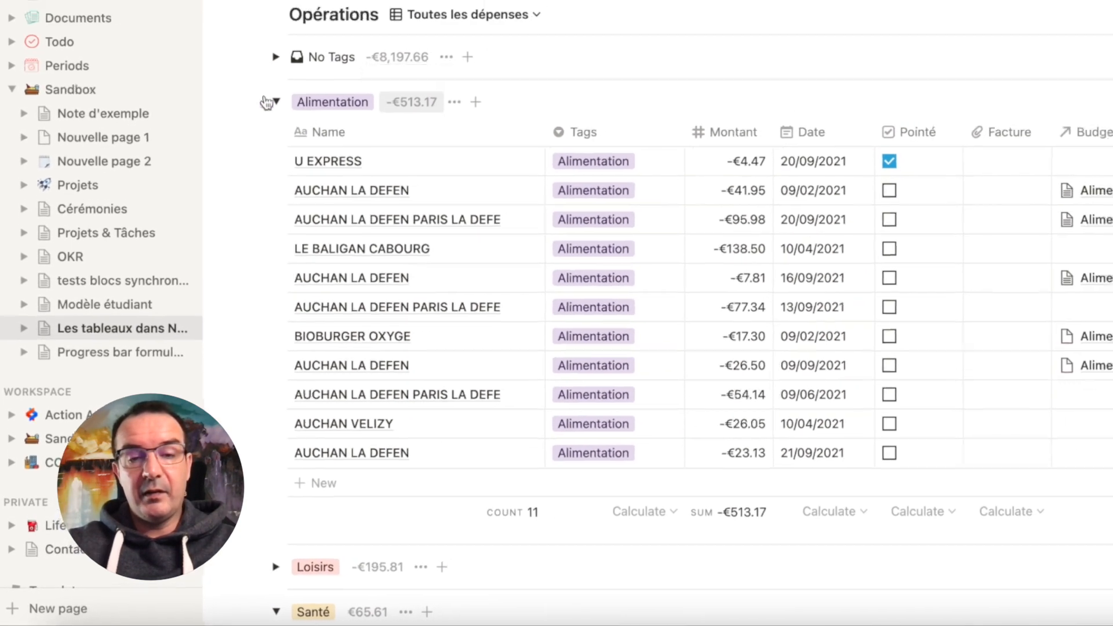
# Collapse the Alimentation, Santé, Logement and Voiture groups
pyautogui.click(275, 102)
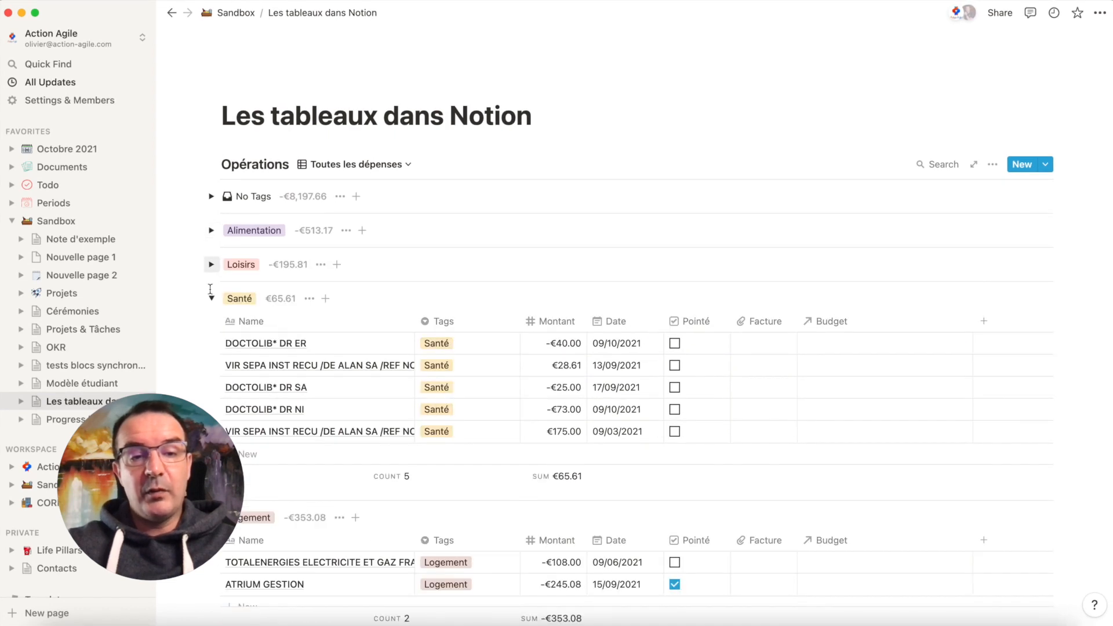
pyautogui.click(212, 299)
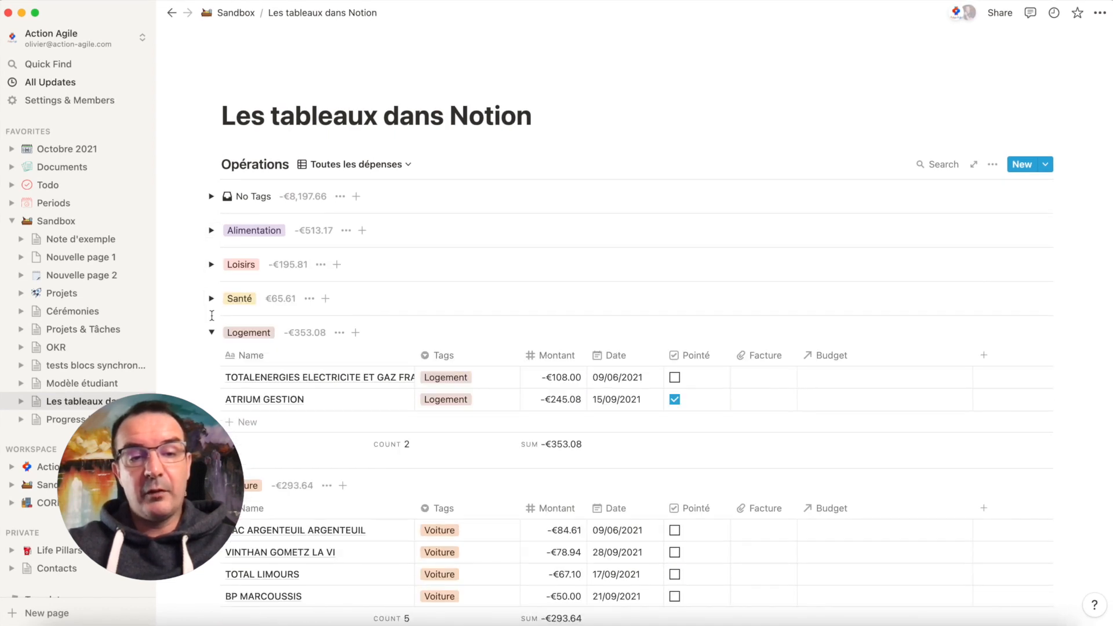
pyautogui.click(211, 333)
pyautogui.click(212, 367)
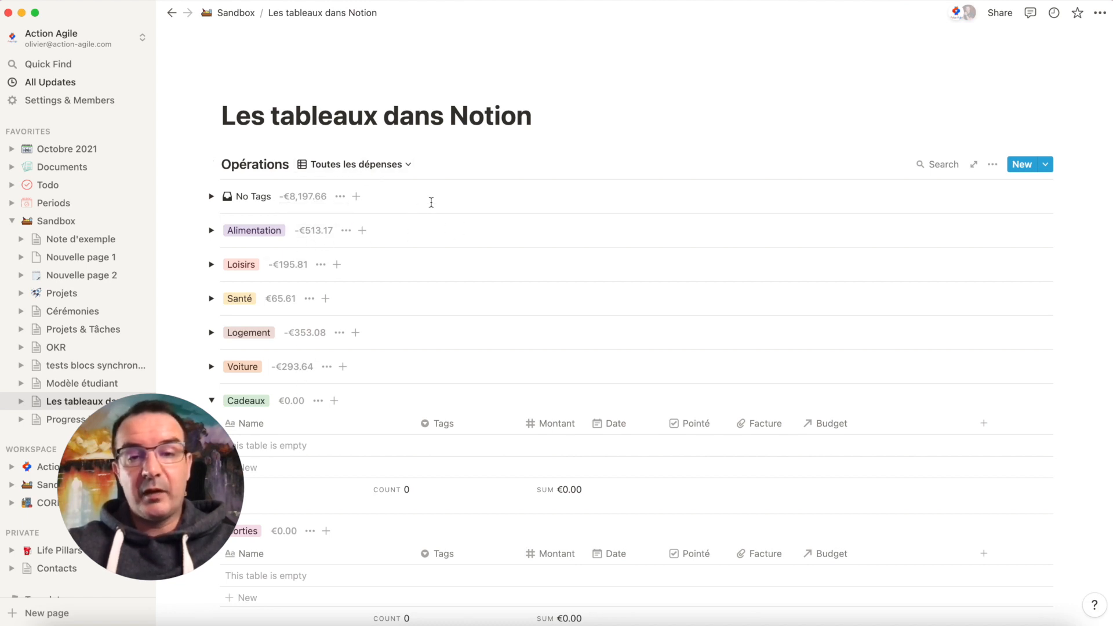
# Switch the Opérations table to the Octobre 2021 view and group it by Tags
pyautogui.click(404, 165)
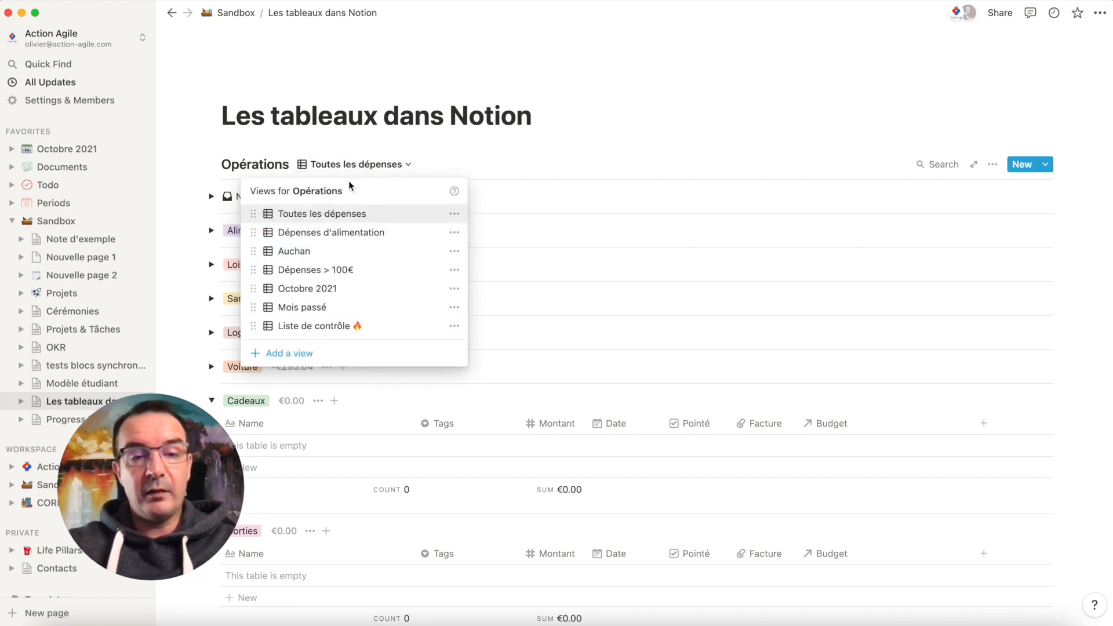
pyautogui.click(348, 288)
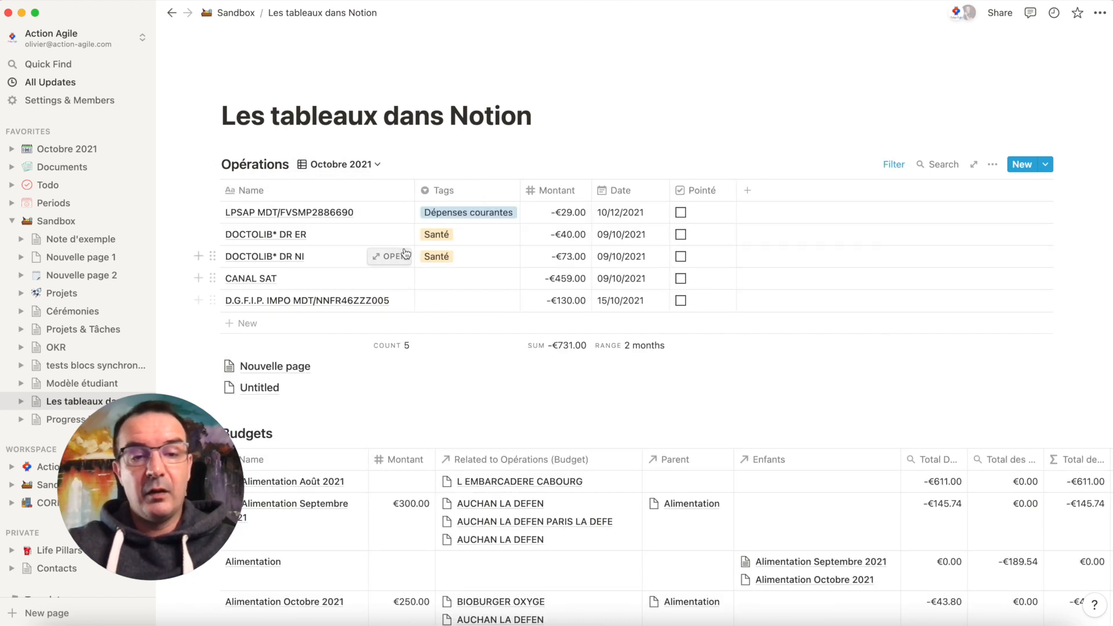
pyautogui.click(992, 165)
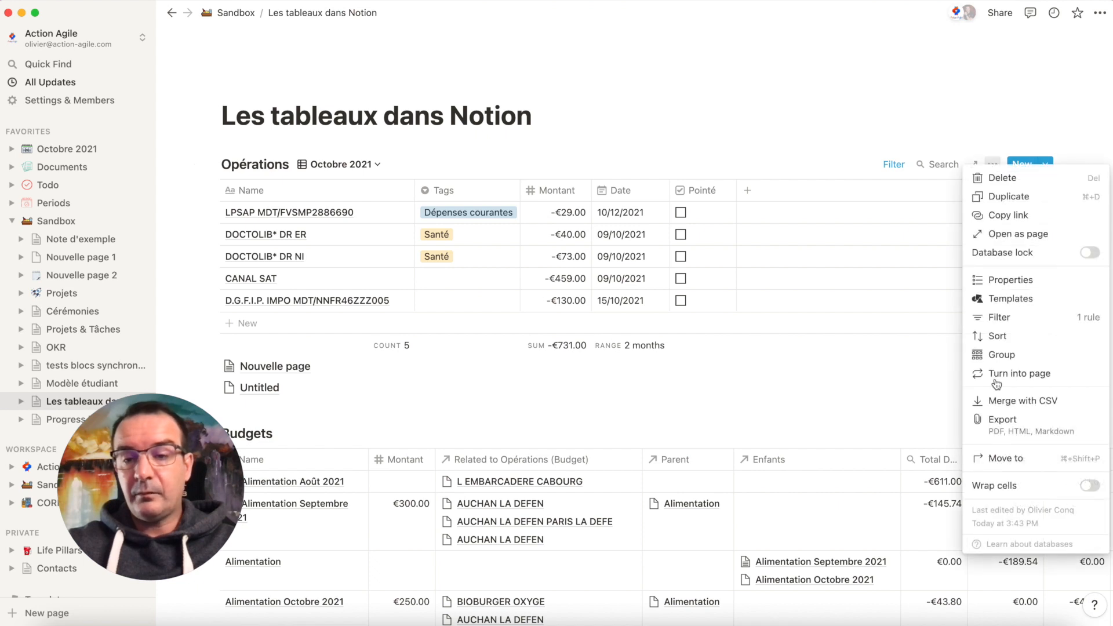
pyautogui.click(1000, 354)
pyautogui.click(770, 217)
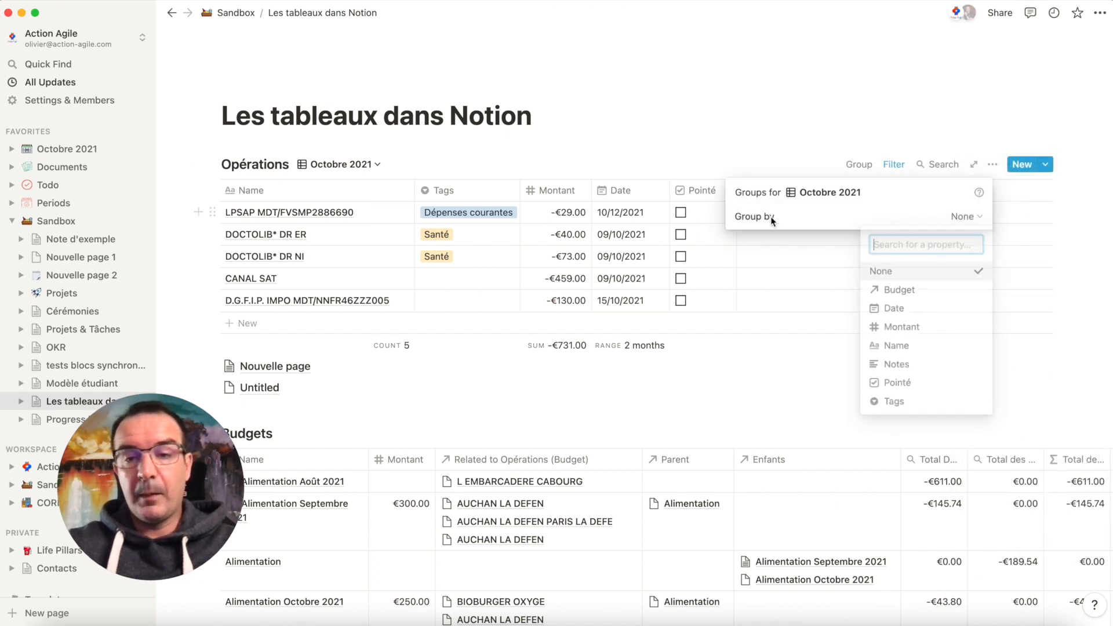
pyautogui.click(893, 401)
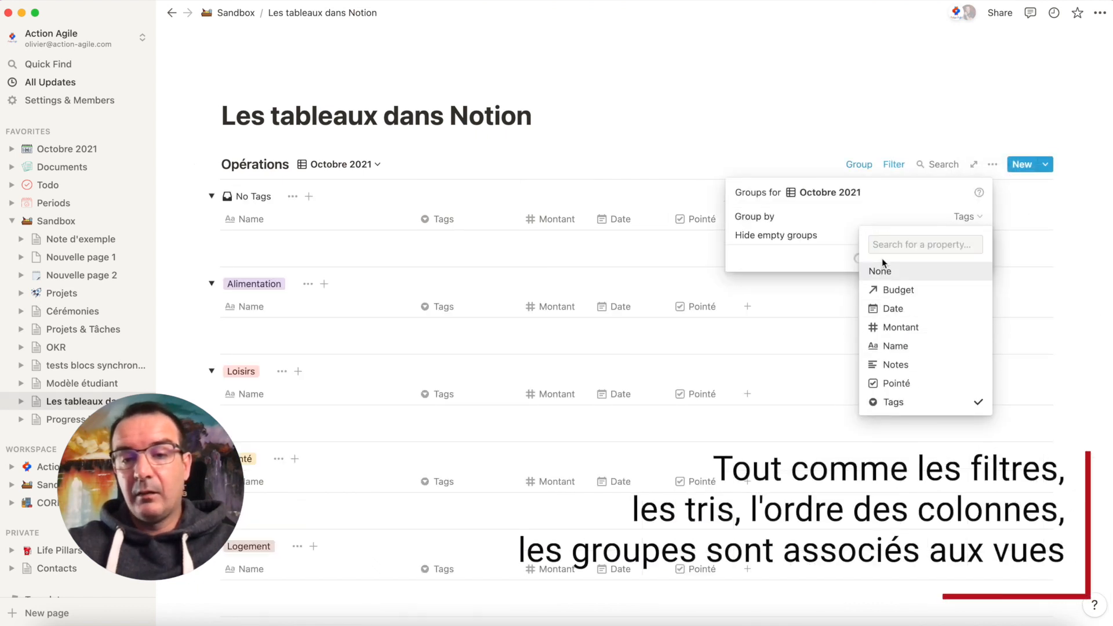
pyautogui.click(735, 141)
pyautogui.click(734, 140)
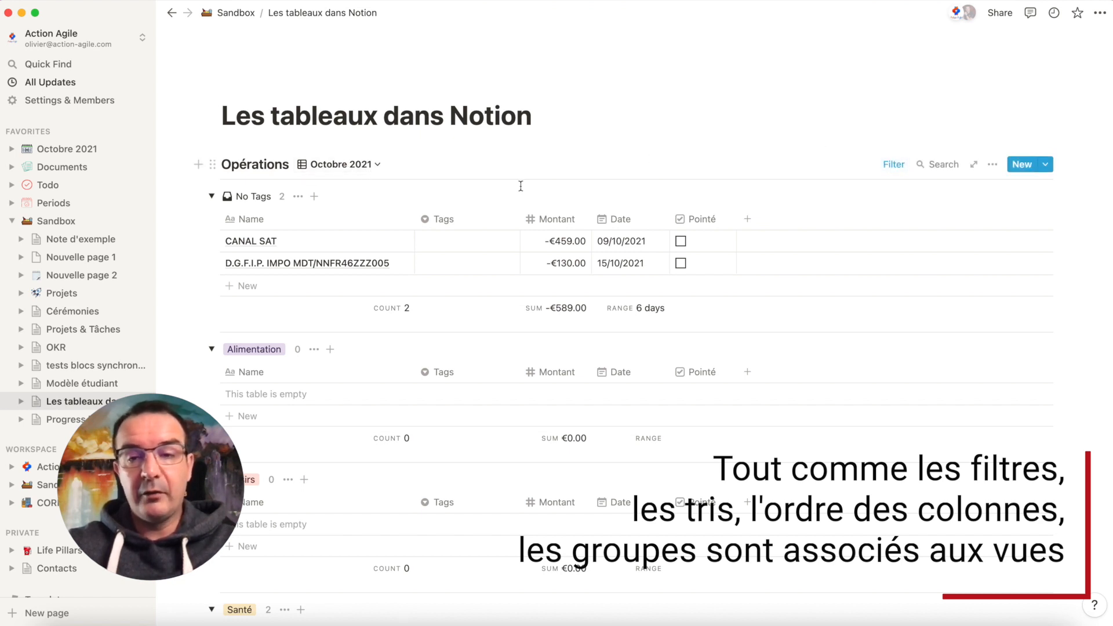
pyautogui.click(378, 167)
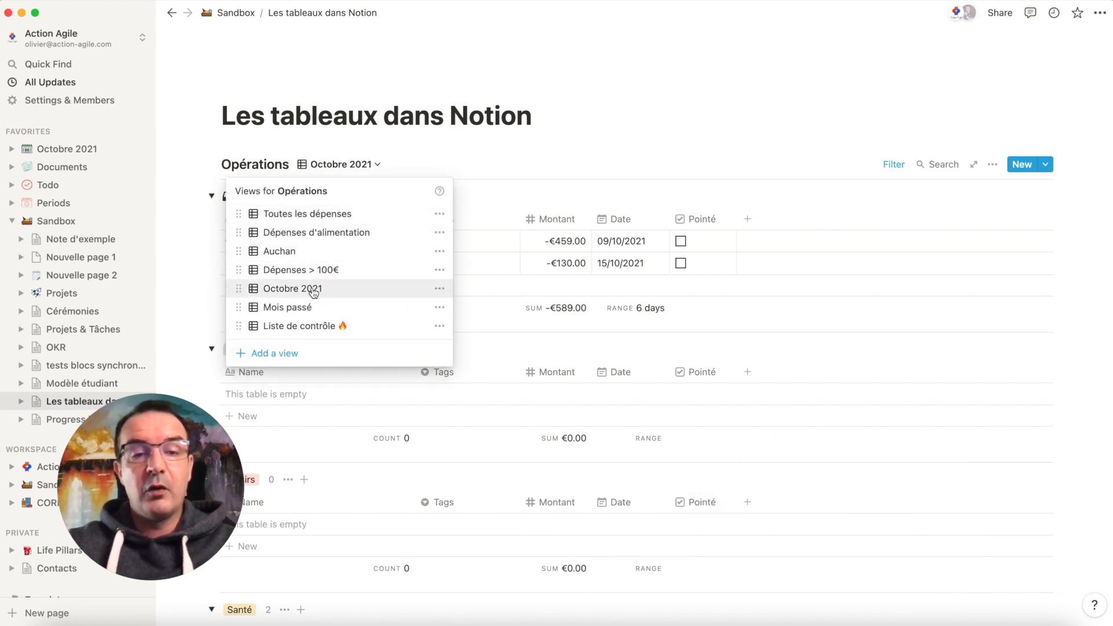
pyautogui.click(485, 154)
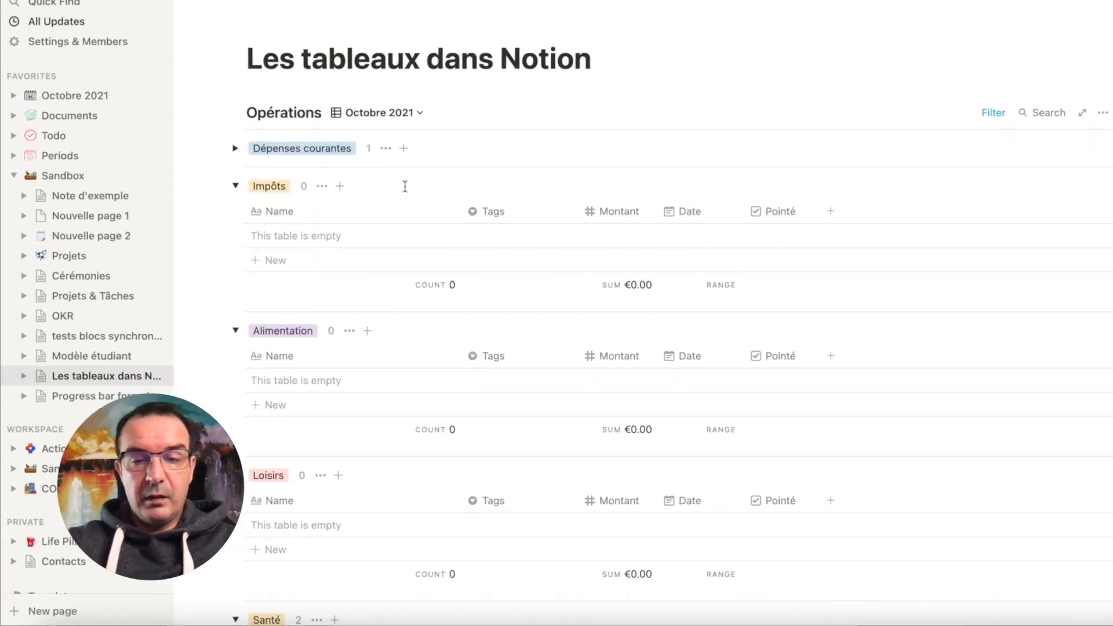
# Collapse the Impôts, Alimentation, Loisirs, Santé, Logement, Voiture, Cadeaux and Sorties groups in the Octobre 2021 view
pyautogui.click(268, 125)
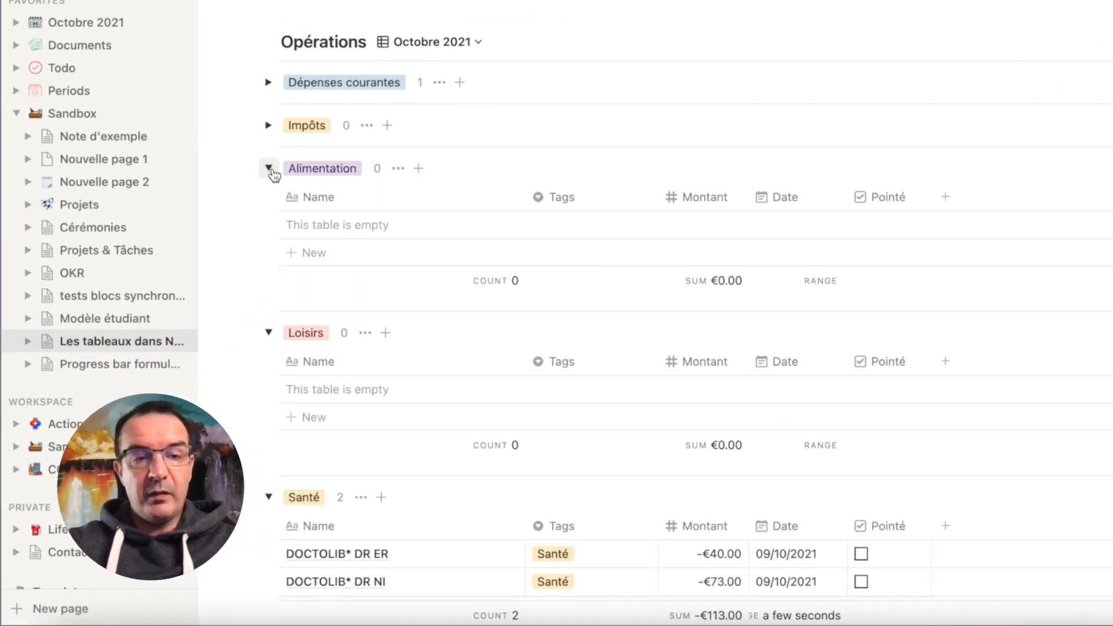
pyautogui.click(269, 169)
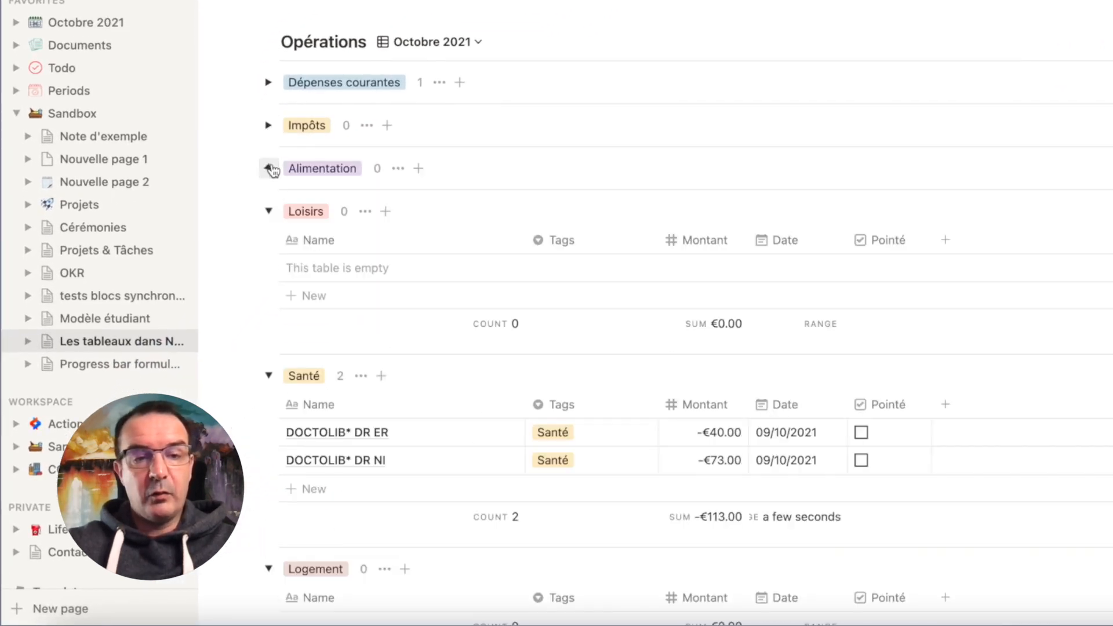
pyautogui.click(268, 211)
pyautogui.click(269, 255)
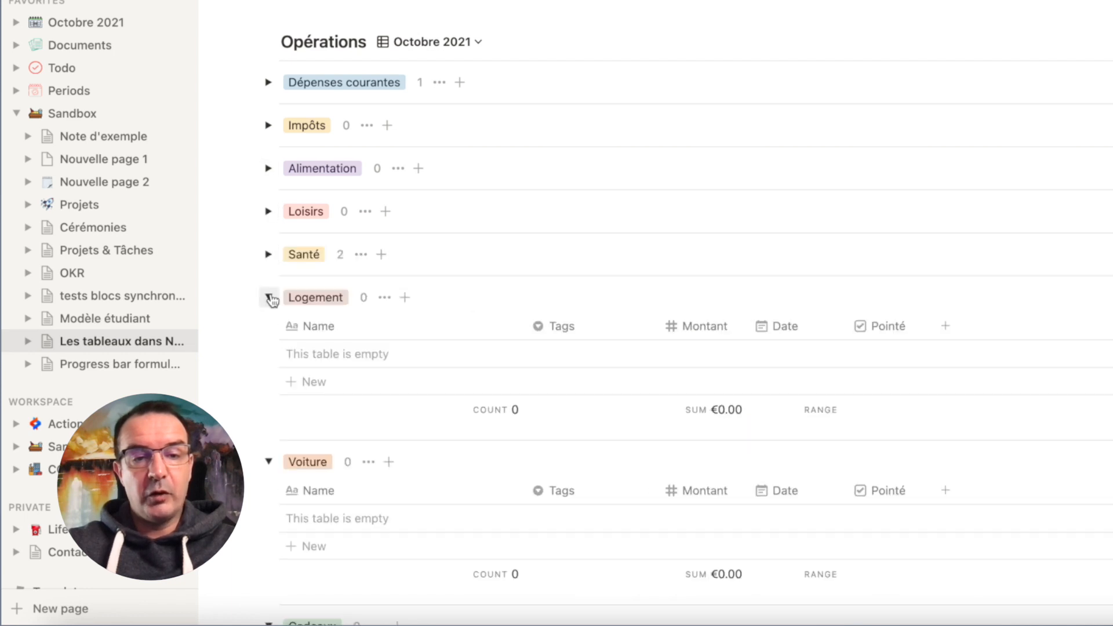
pyautogui.click(270, 297)
pyautogui.click(269, 340)
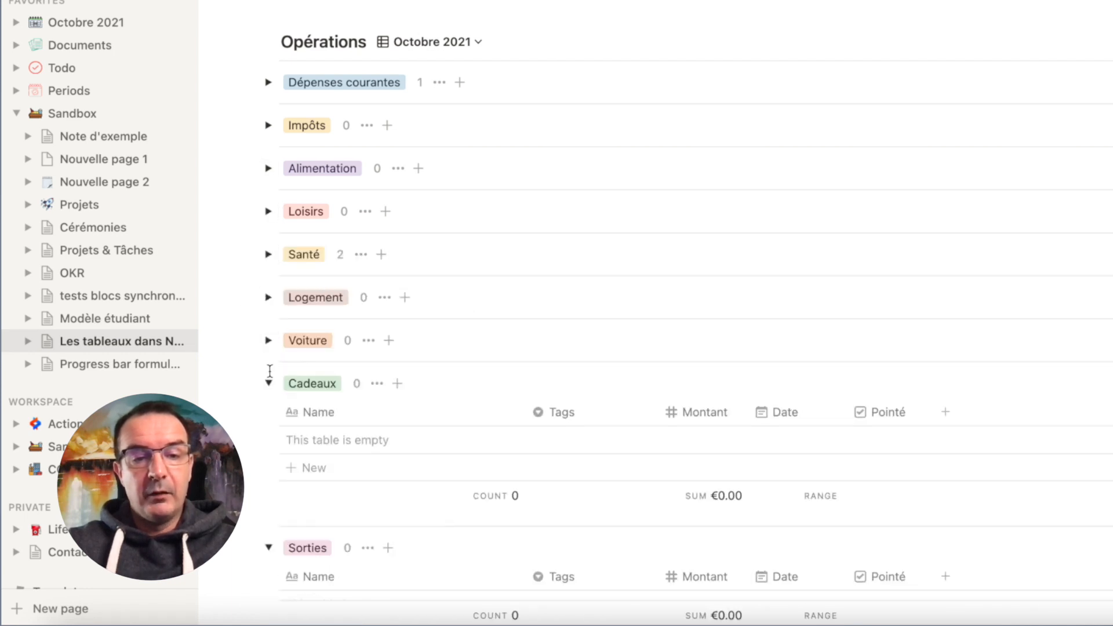
pyautogui.click(268, 383)
pyautogui.click(269, 426)
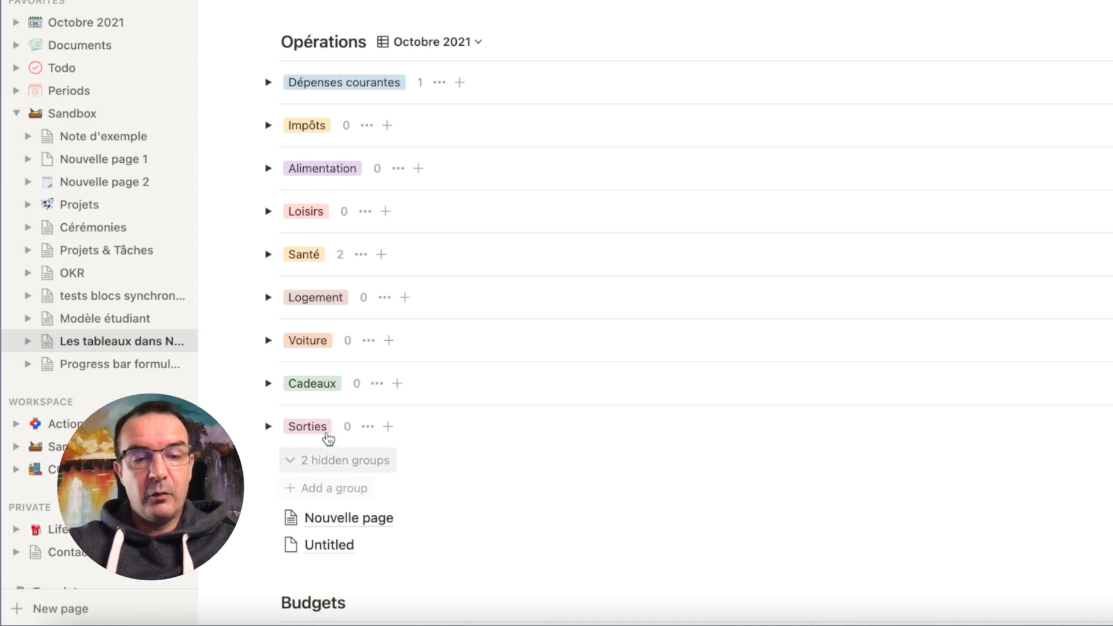
# Show the sum of Montant beside each group name in the Octobre 2021 view
pyautogui.click(348, 253)
pyautogui.moveTo(347, 329)
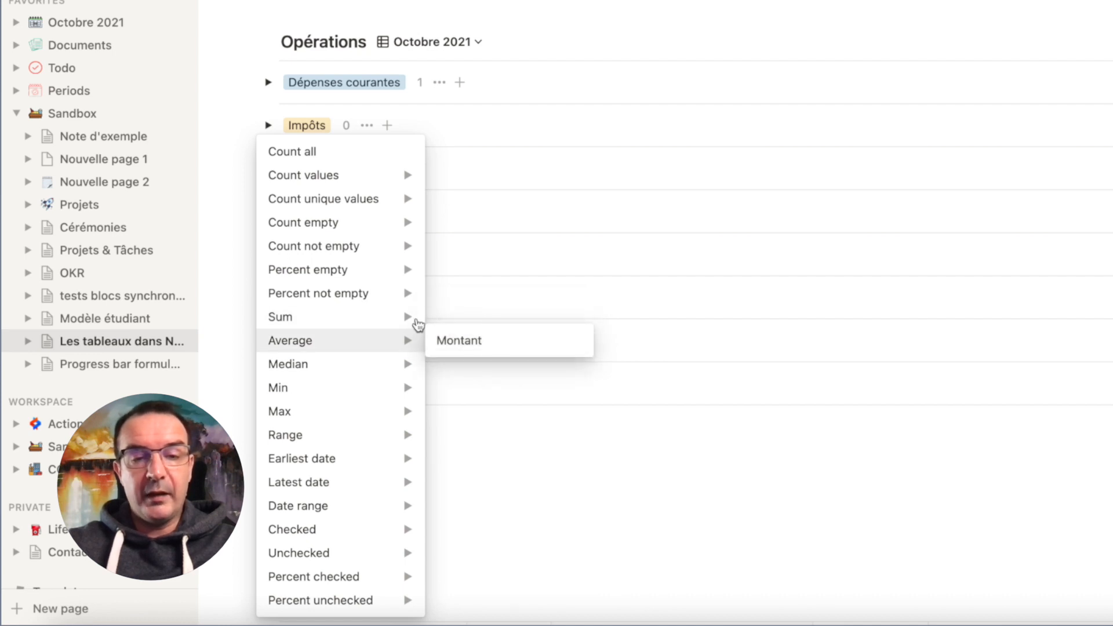
pyautogui.click(458, 319)
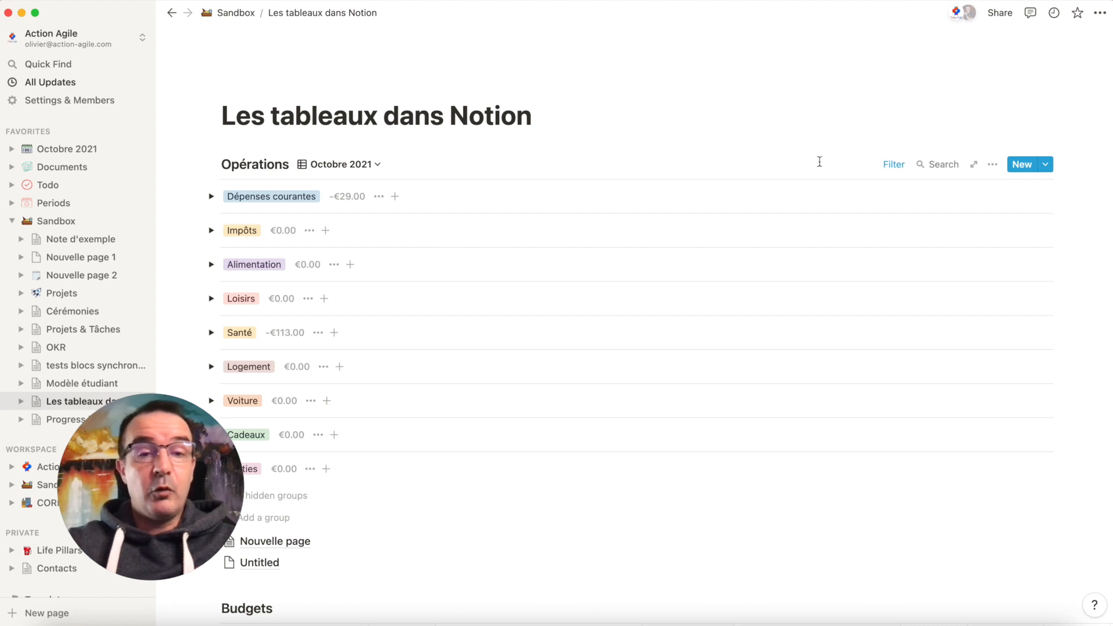
# Hide the Sorties, Frais bancaires, Cadeaux and Voiture groups through the grouping settings of the Octobre 2021 view
pyautogui.click(992, 164)
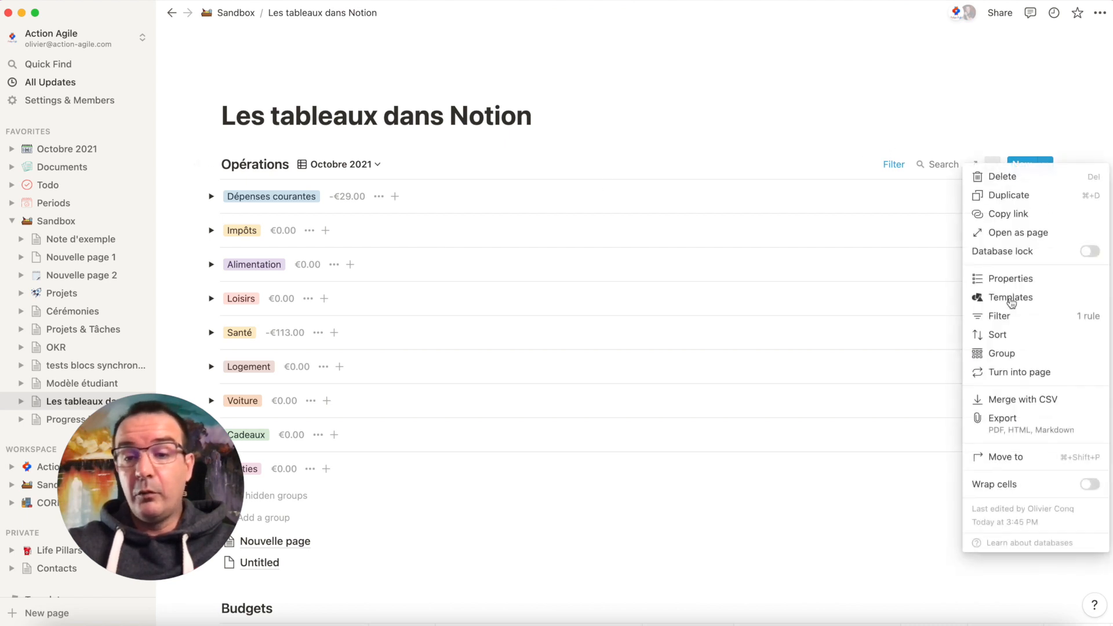
pyautogui.click(1014, 354)
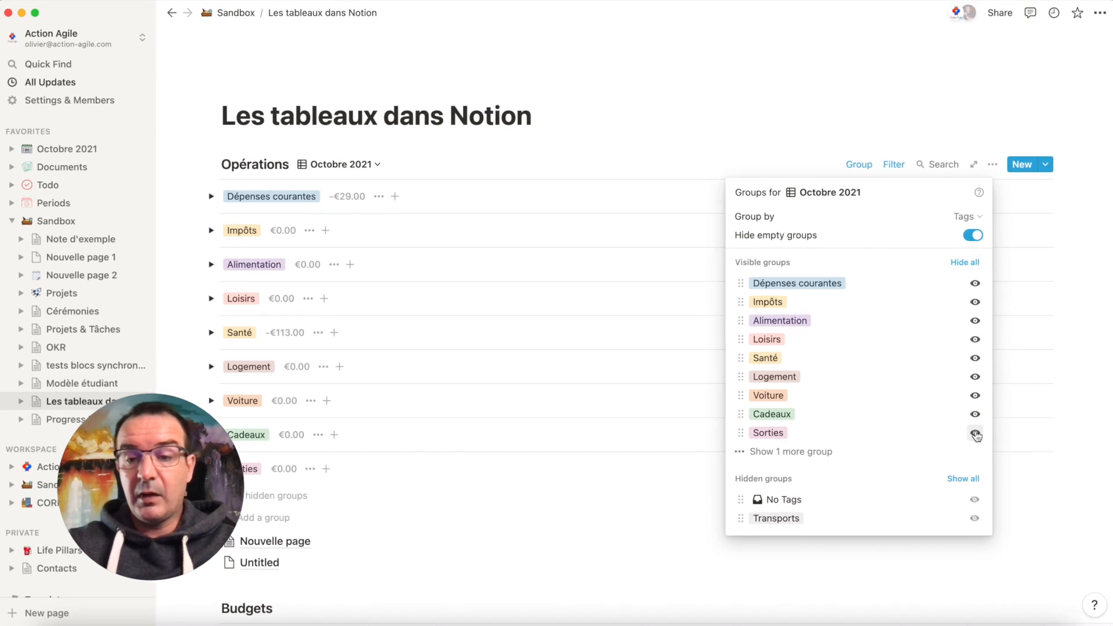
pyautogui.click(975, 434)
pyautogui.click(976, 434)
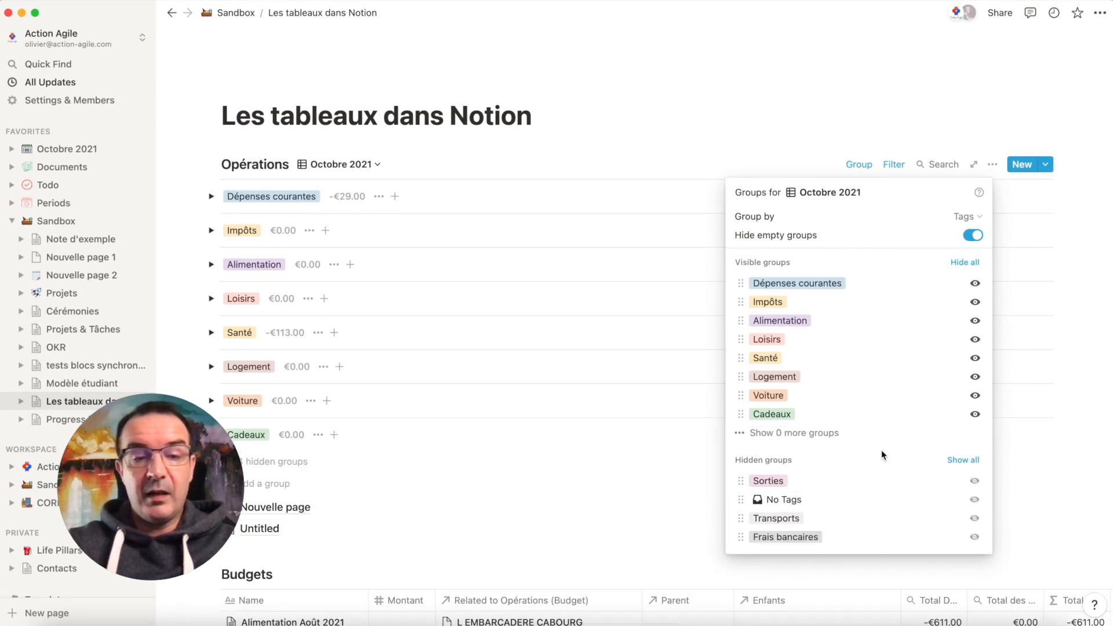
pyautogui.click(976, 415)
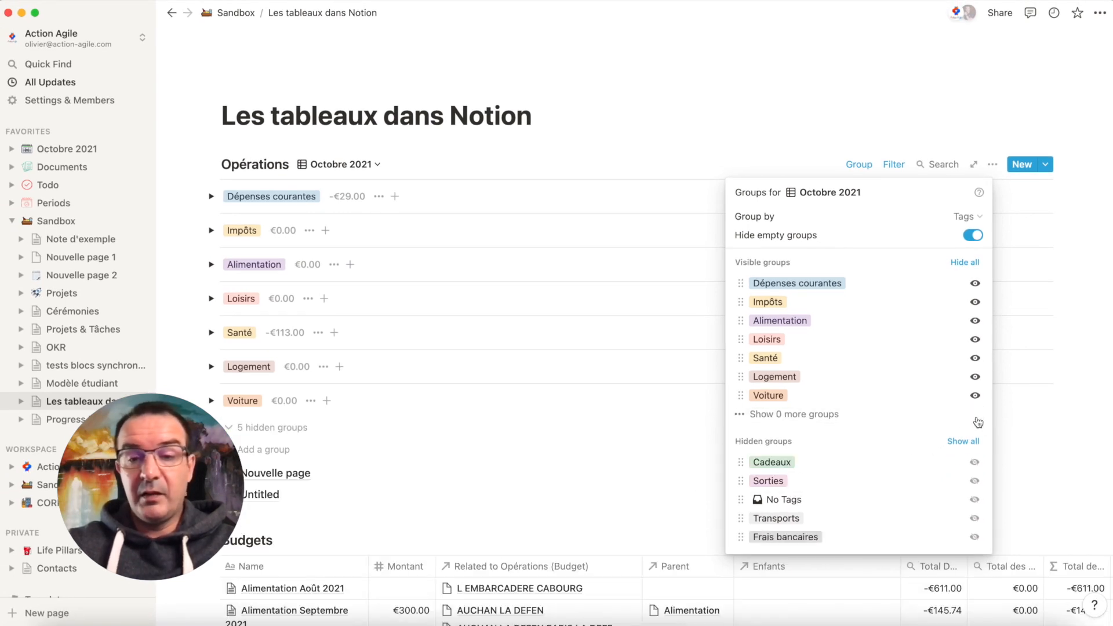
pyautogui.click(975, 396)
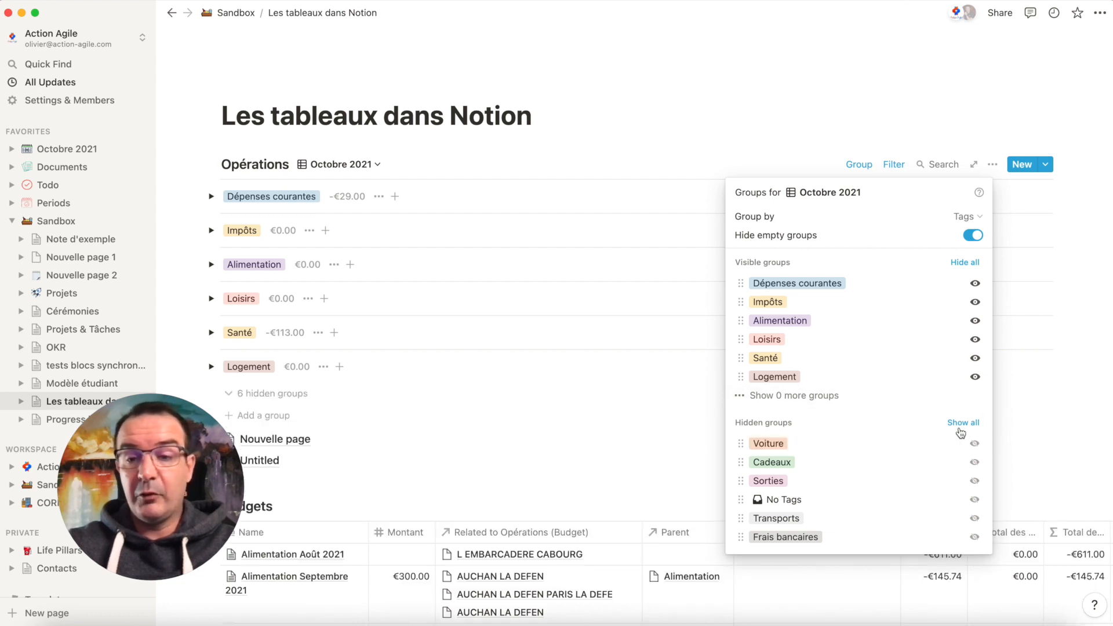
# Try showing all groups at once, hiding them all, and showing them all again
pyautogui.click(967, 423)
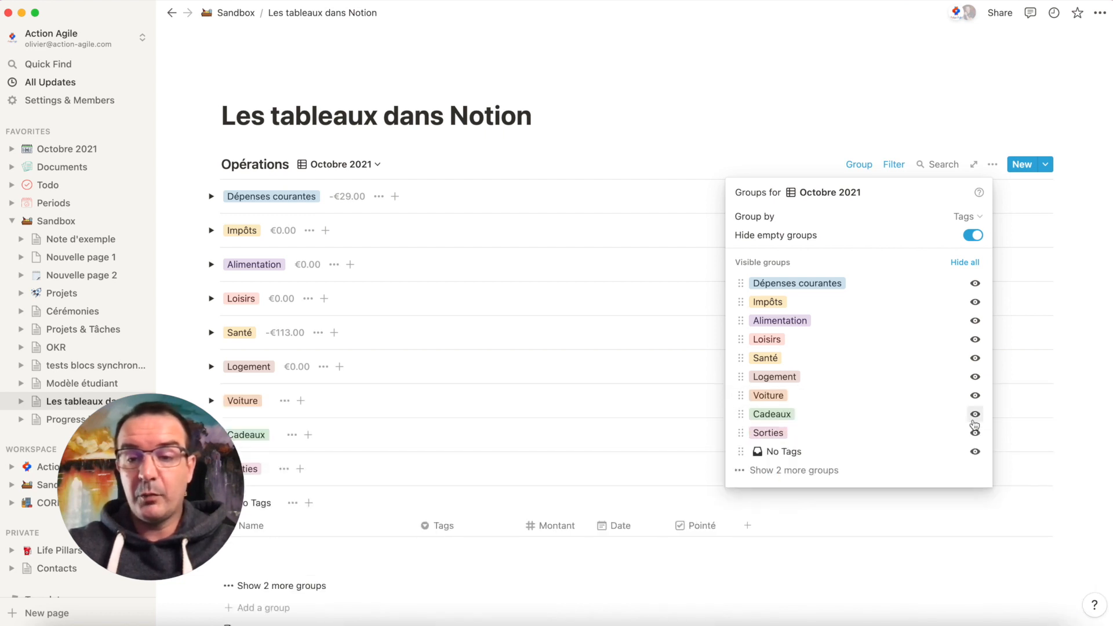
pyautogui.click(964, 262)
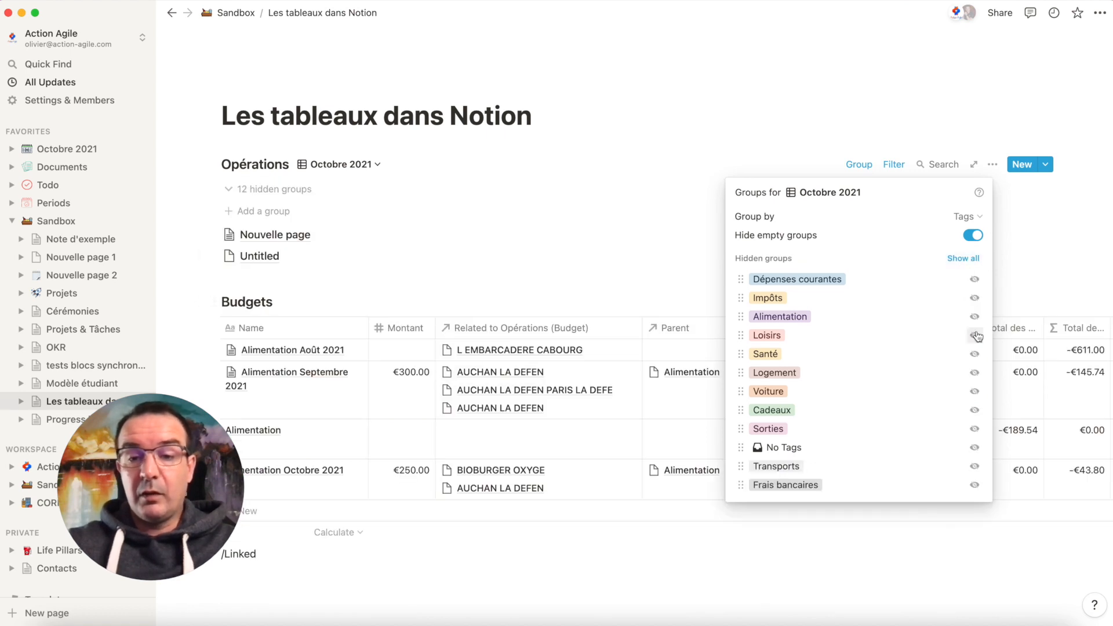
pyautogui.click(964, 259)
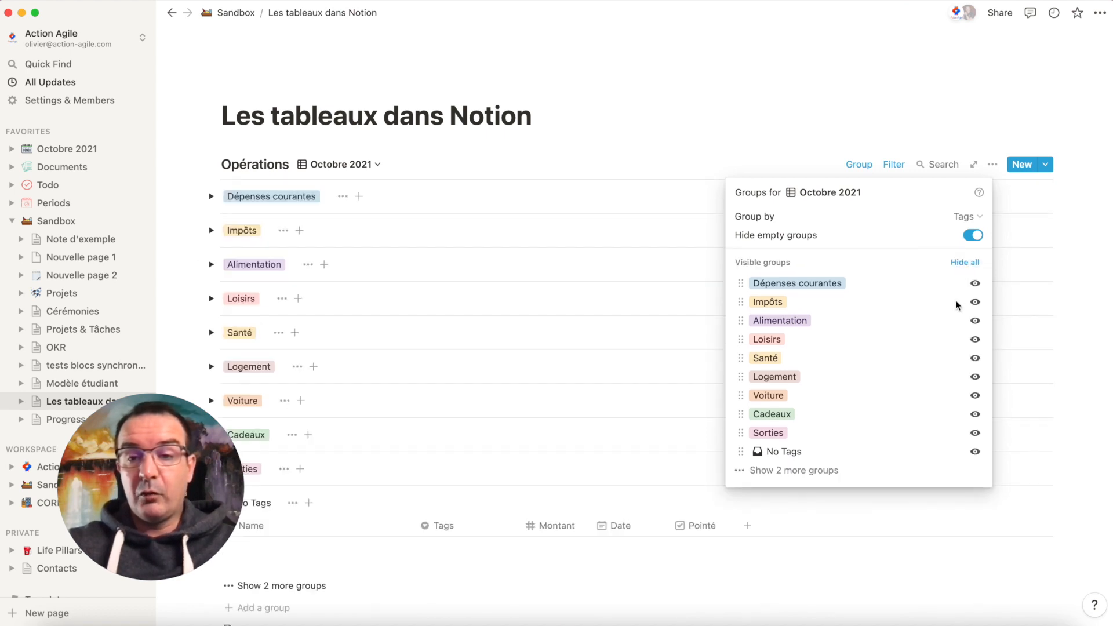
# Hide all groups of the Octobre 2021 view except Dépenses courantes and Alimentation
pyautogui.click(967, 262)
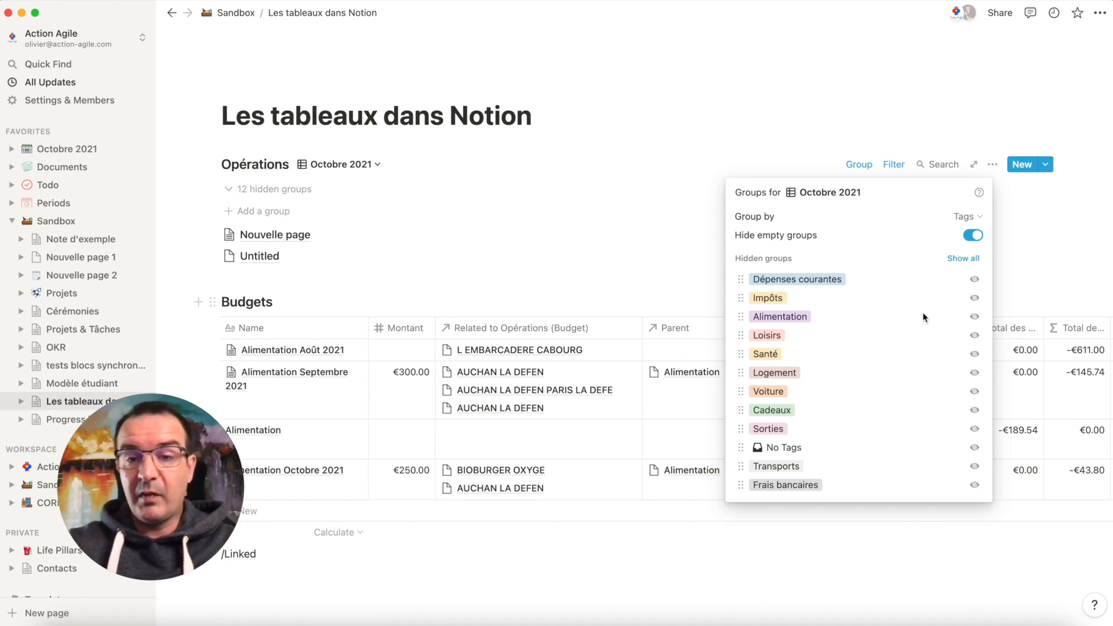
pyautogui.click(975, 280)
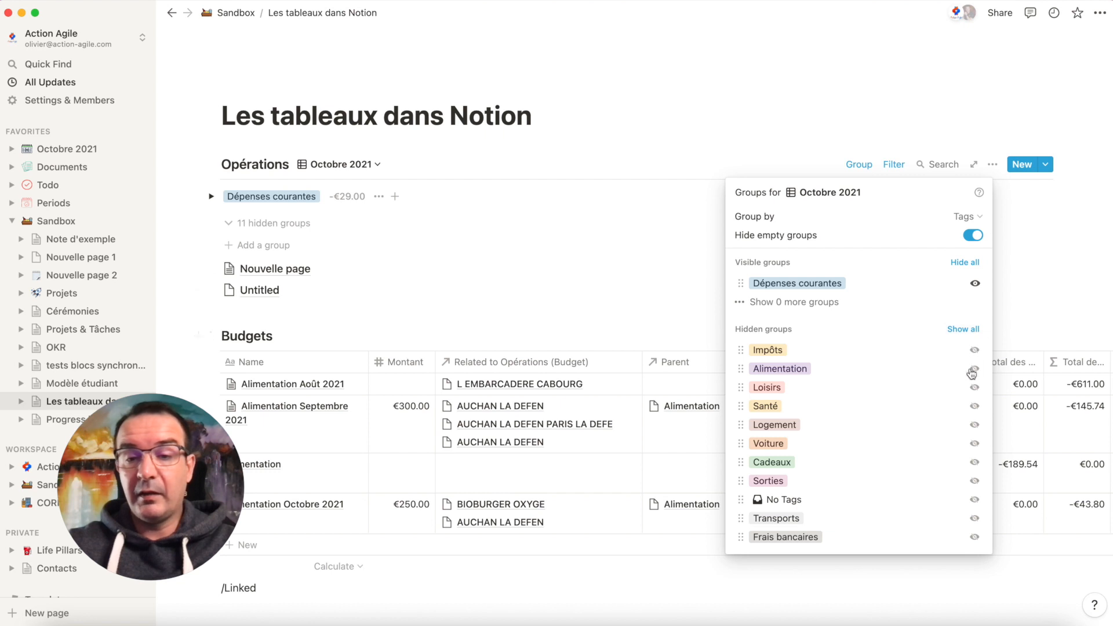
pyautogui.click(973, 369)
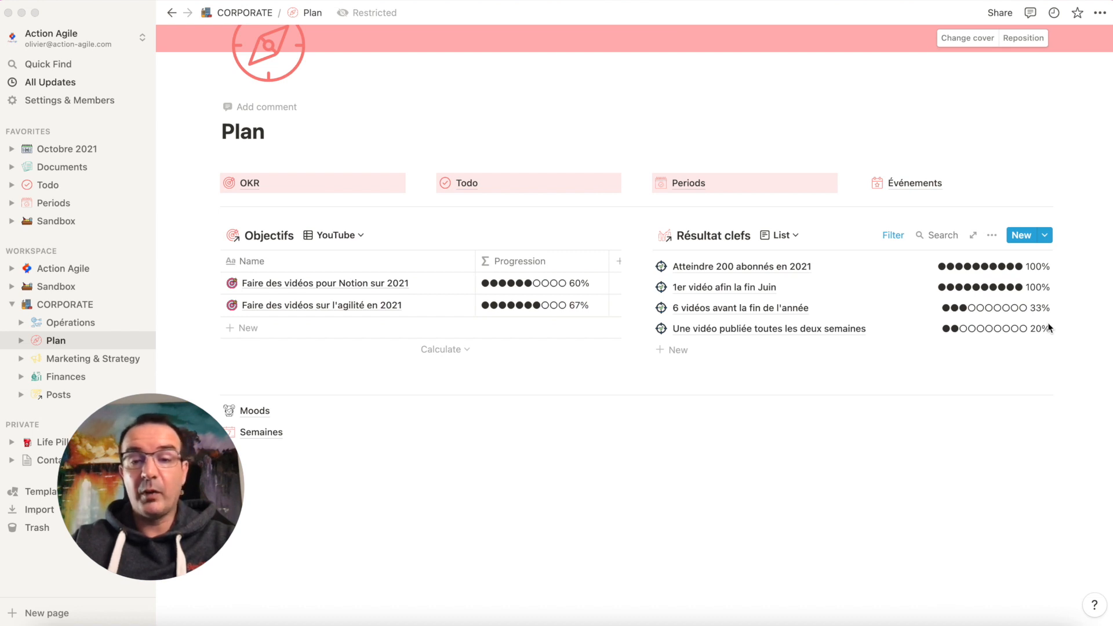
# Group the Résultat clefs list on the Plan page by Objectif
pyautogui.click(991, 235)
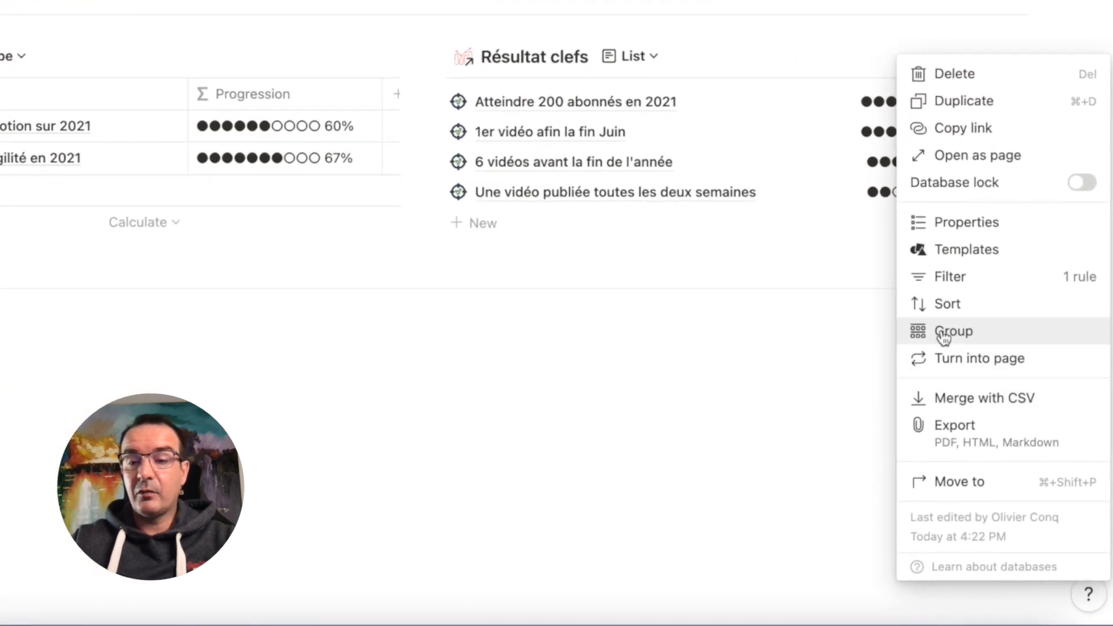
pyautogui.click(940, 336)
pyautogui.click(908, 135)
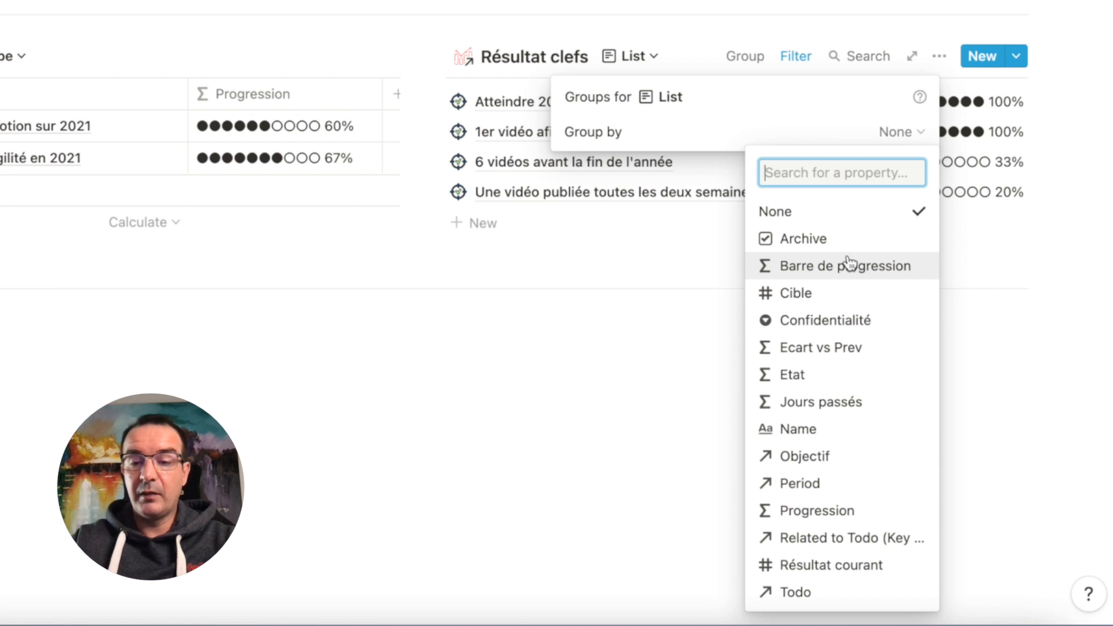
pyautogui.click(817, 456)
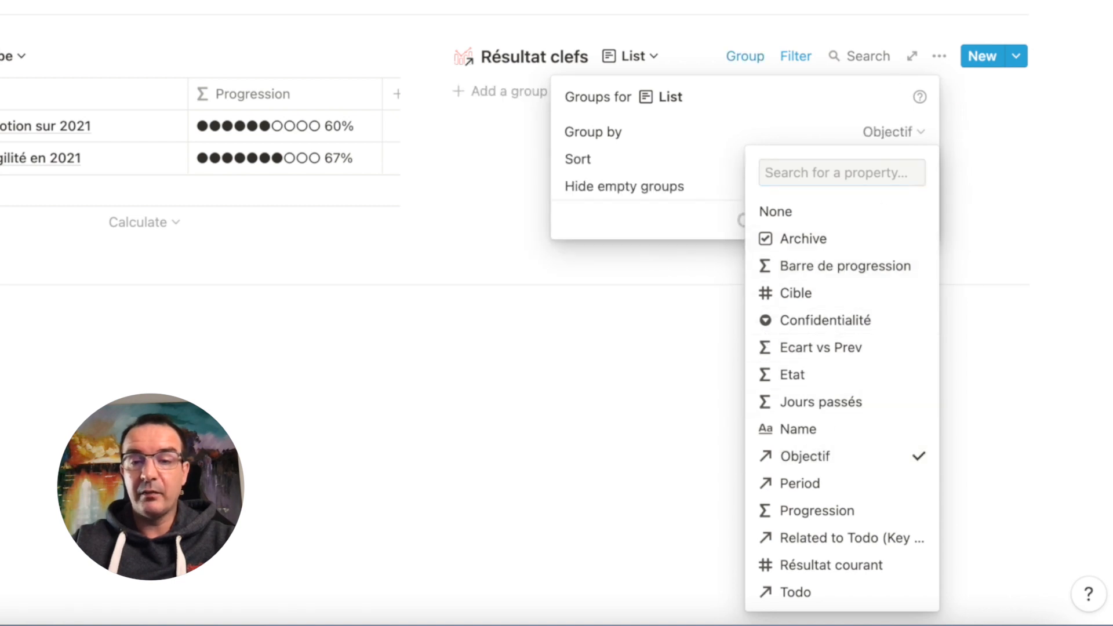
pyautogui.press('Escape')
pyautogui.press('Escape')
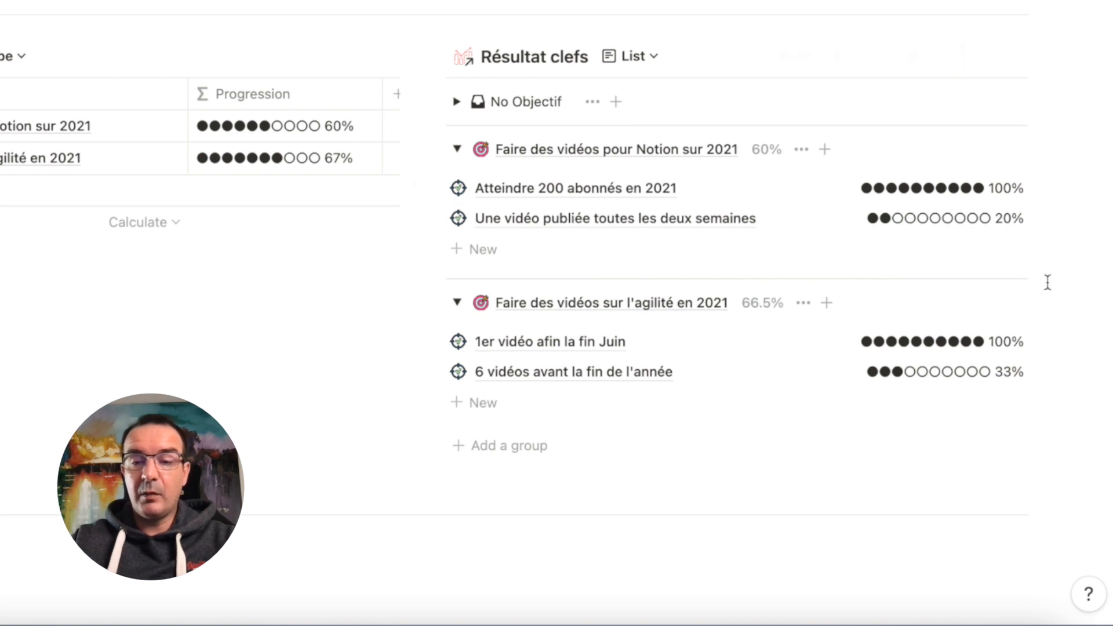
# Show the average of Progression beside the group names in the Résultat clefs list
pyautogui.click(766, 150)
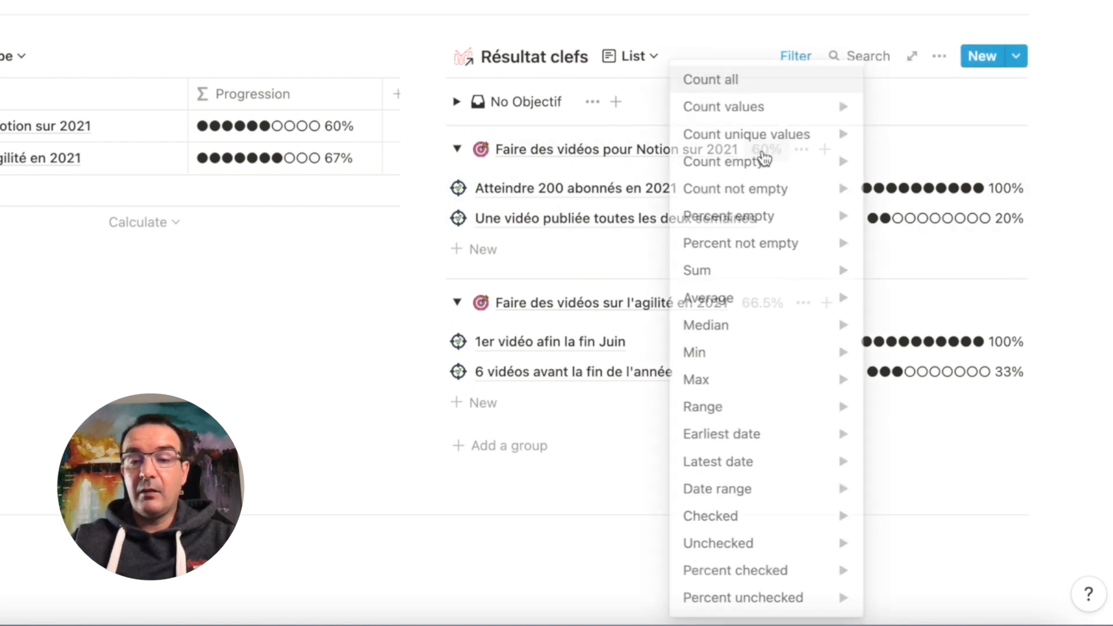
pyautogui.moveTo(747, 312)
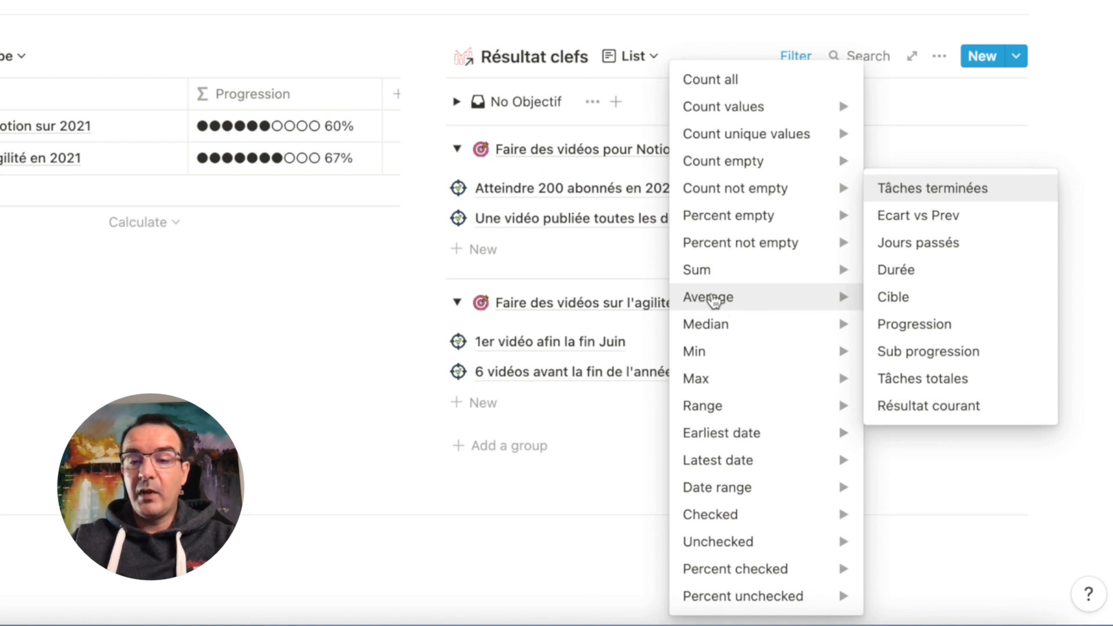
pyautogui.click(938, 325)
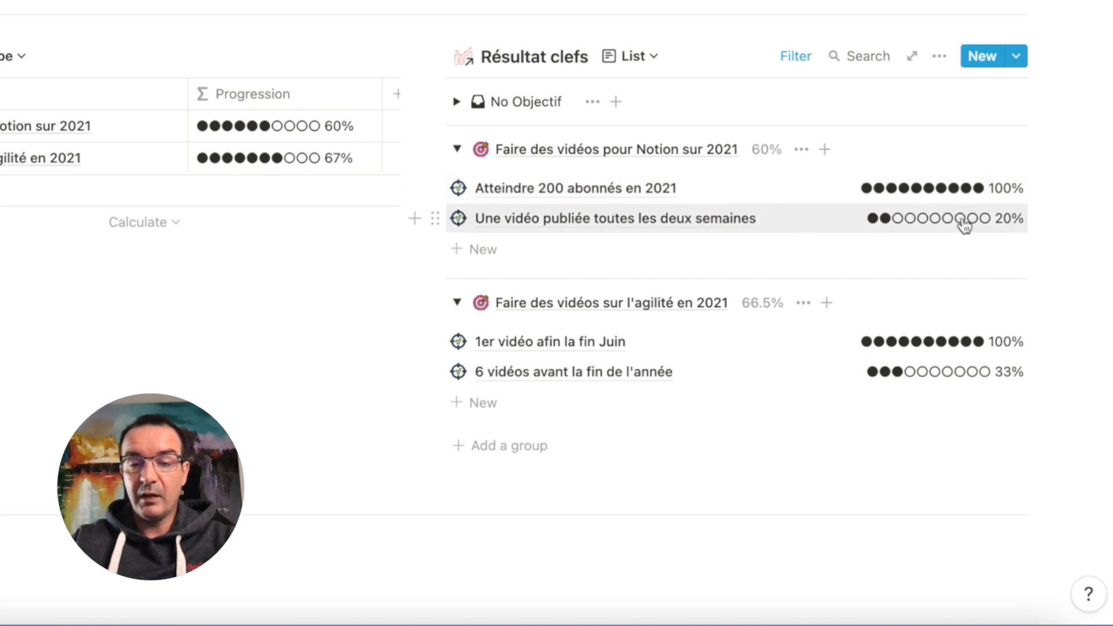
# Hide the No Objectif group and collapse the two video objective groups in the Résultat clefs list
pyautogui.click(590, 102)
pyautogui.click(565, 132)
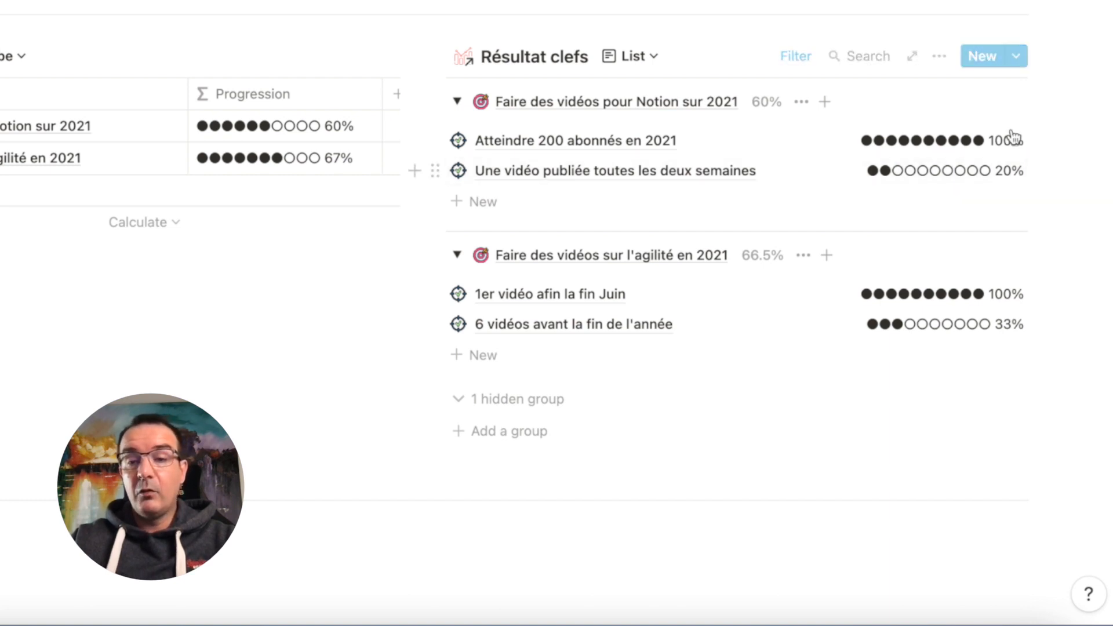
pyautogui.click(457, 102)
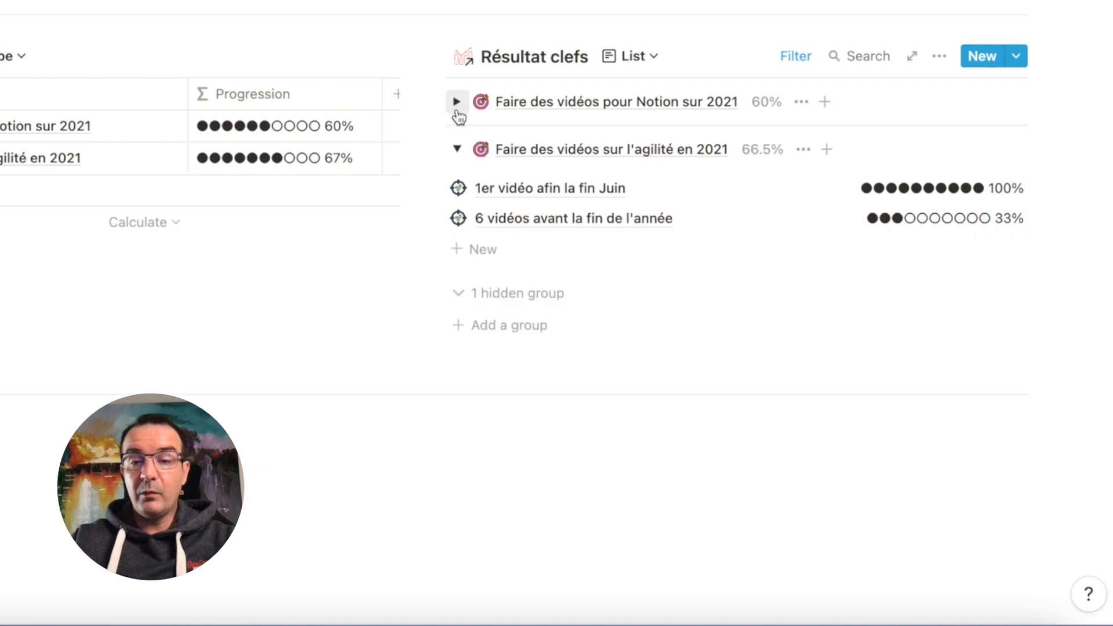
pyautogui.click(456, 149)
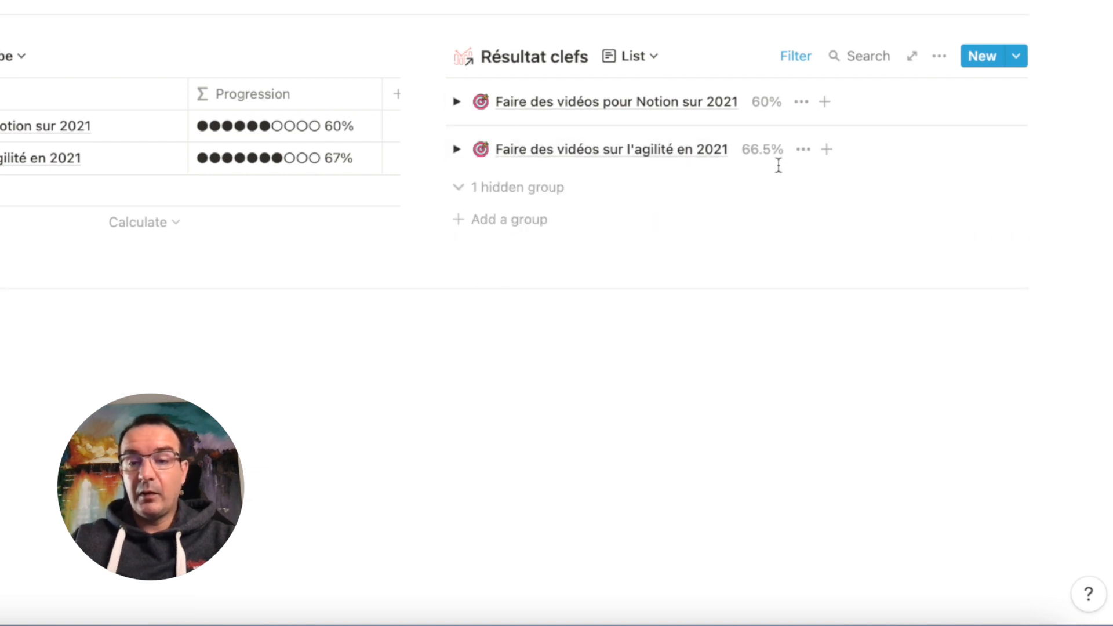
# Expand each of the two objective groups in turn to review its key results, collapsing each one again
pyautogui.moveTo(770, 114)
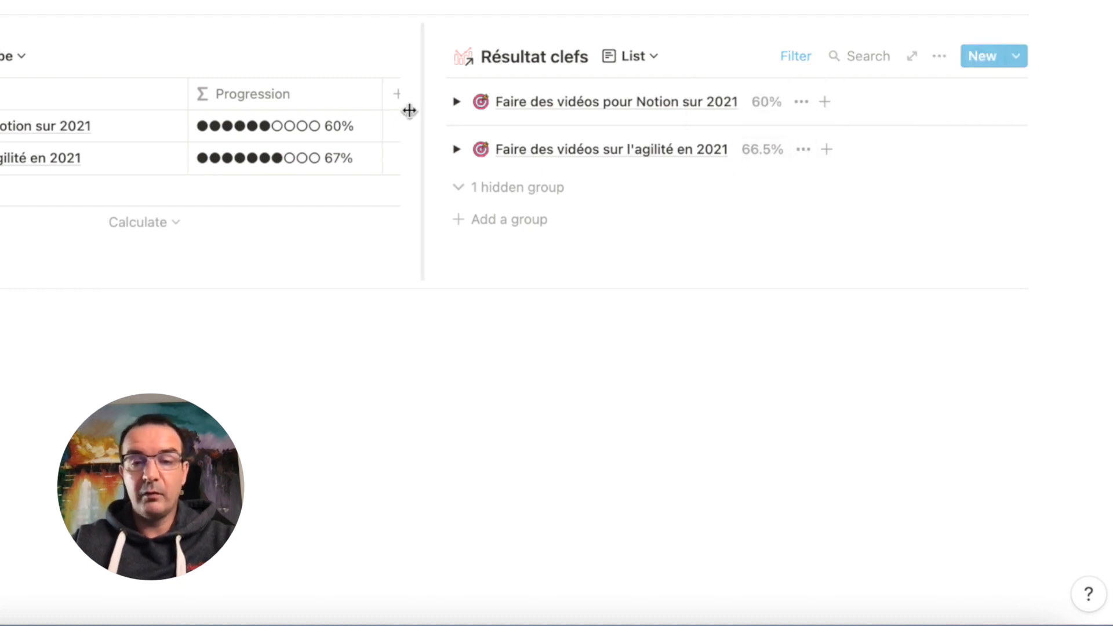
pyautogui.click(453, 106)
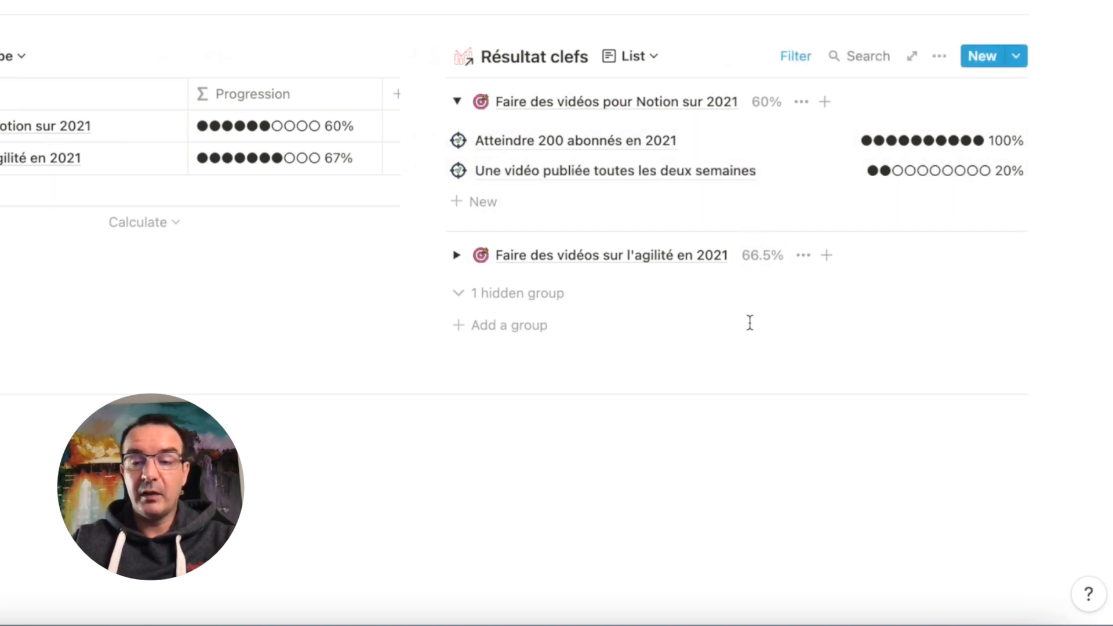
pyautogui.click(456, 102)
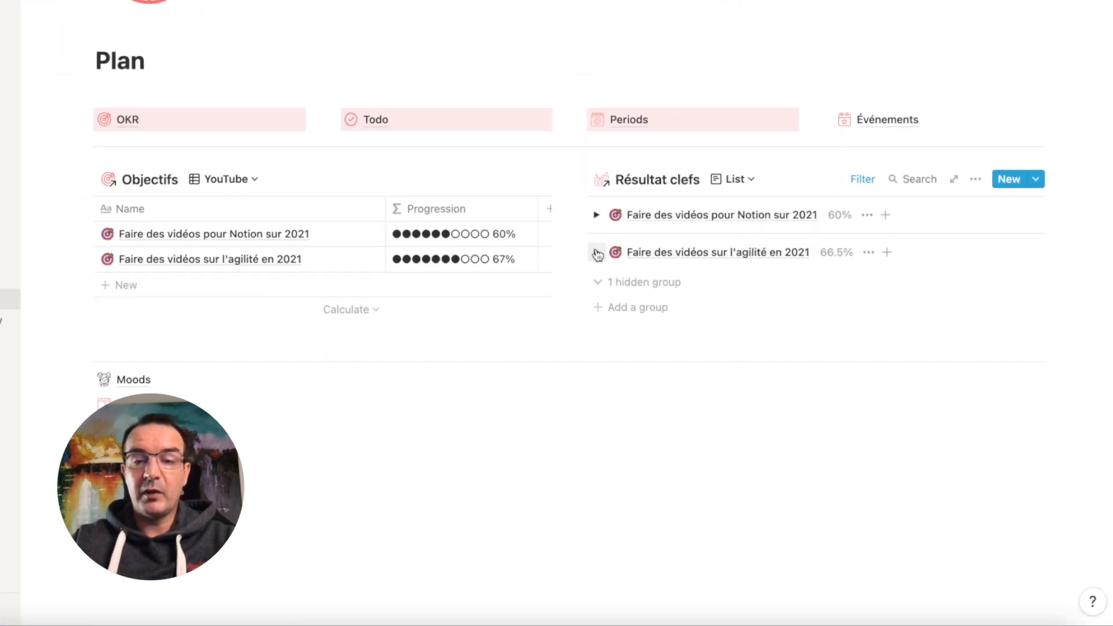
pyautogui.click(596, 252)
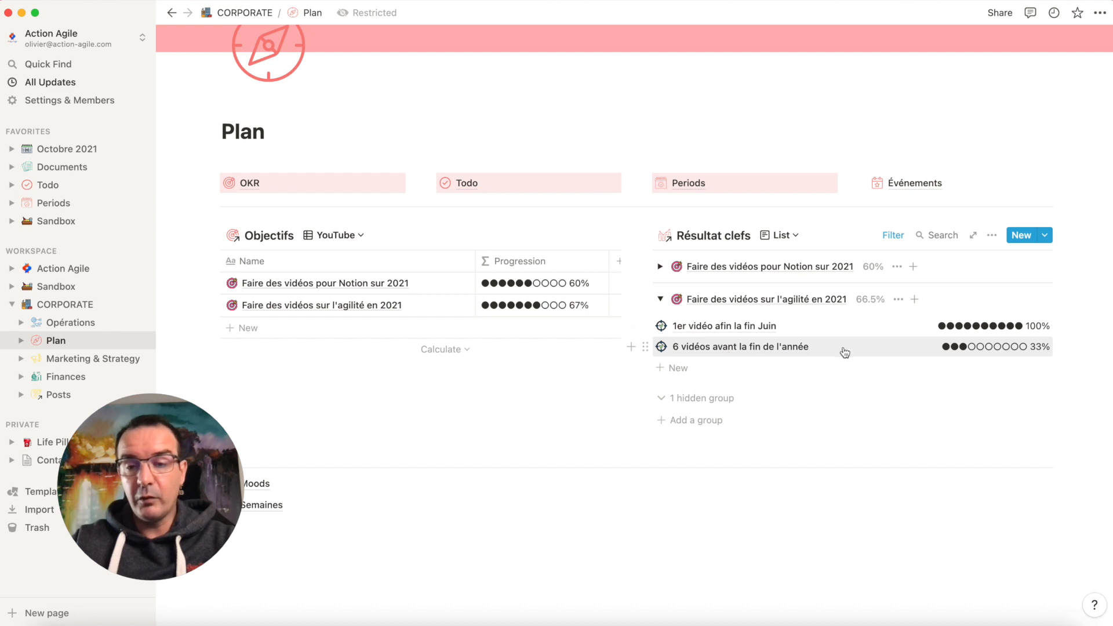
pyautogui.click(660, 299)
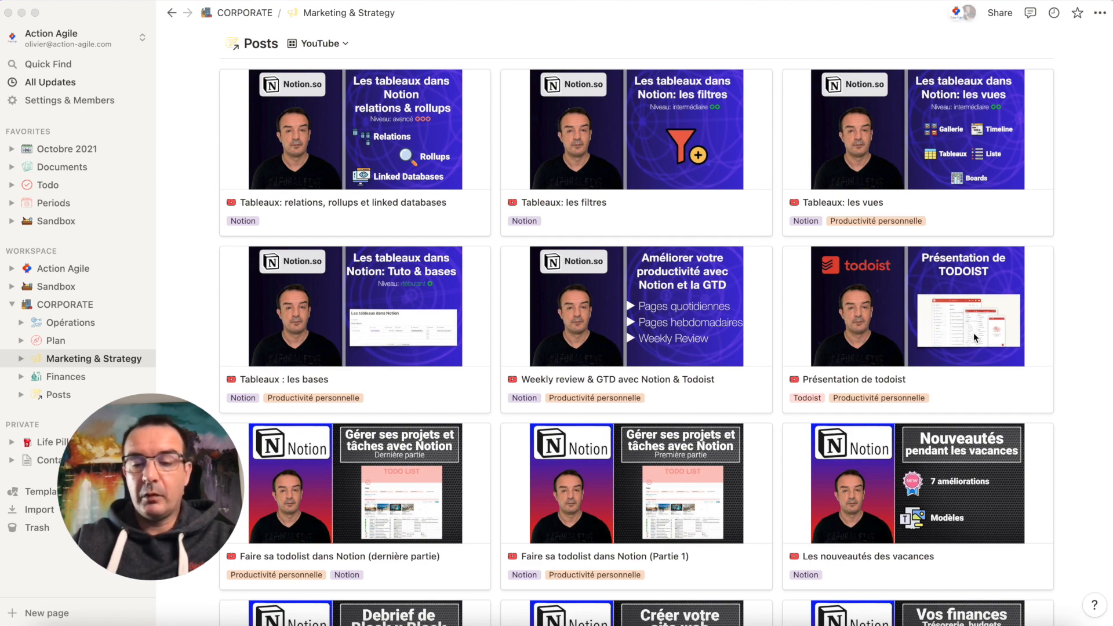
# Look through the video cards in the YouTube gallery of Posts on the Marketing & Strategy page
pyautogui.scroll(-10, 973, 333)
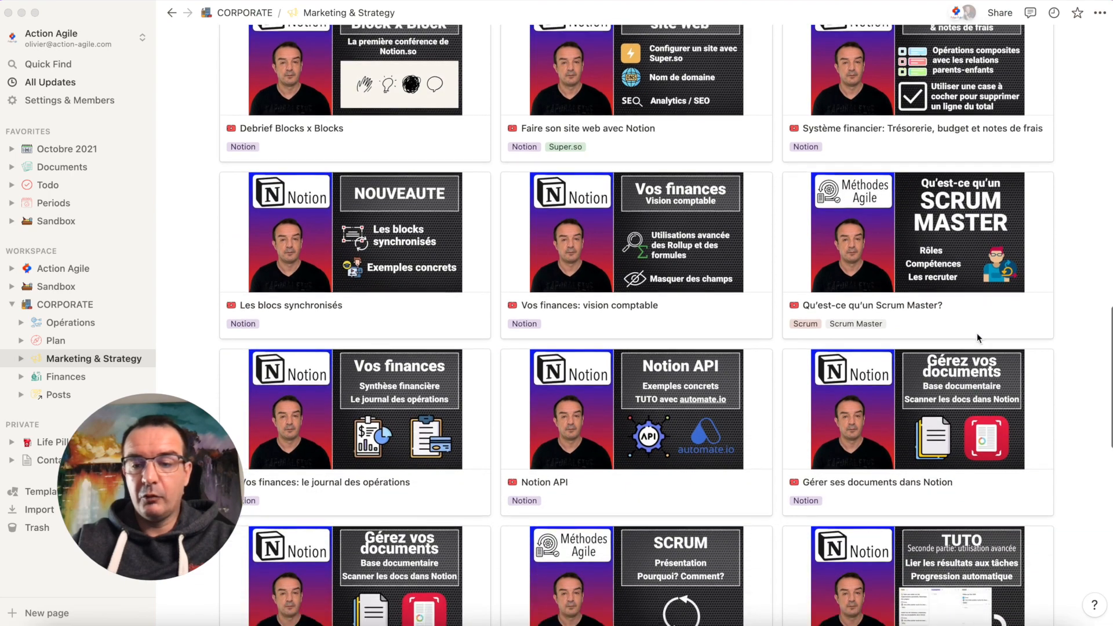
pyautogui.scroll(-8, 976, 333)
pyautogui.scroll(-1, 978, 328)
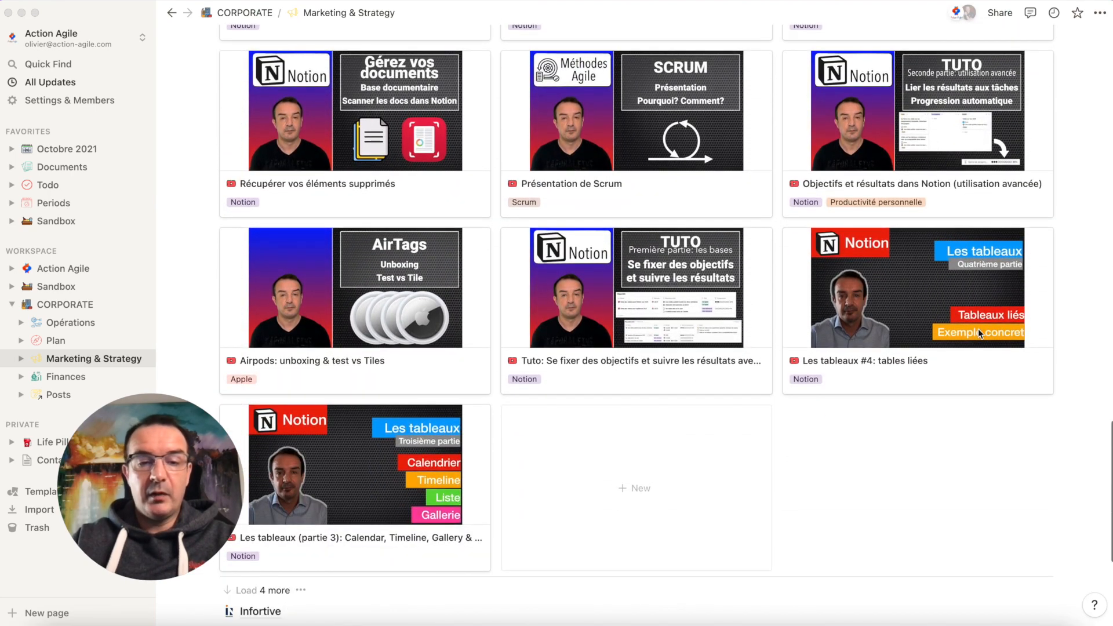
# Group the YouTube gallery of Posts by the Chaîne property
pyautogui.scroll(12, 979, 328)
pyautogui.scroll(8, 978, 328)
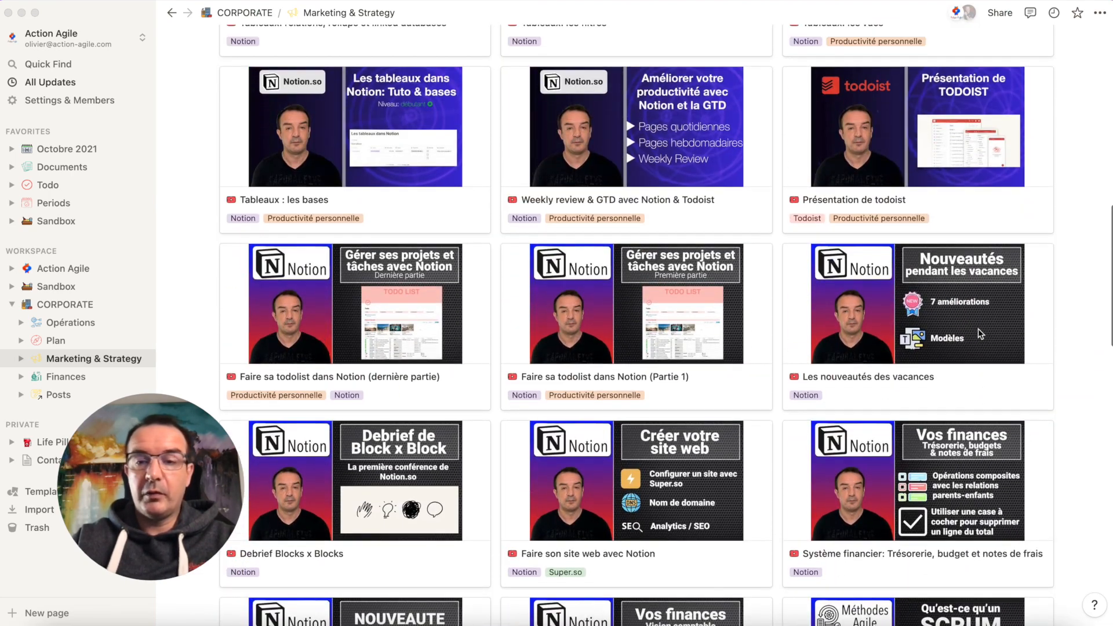
pyautogui.scroll(3, 978, 328)
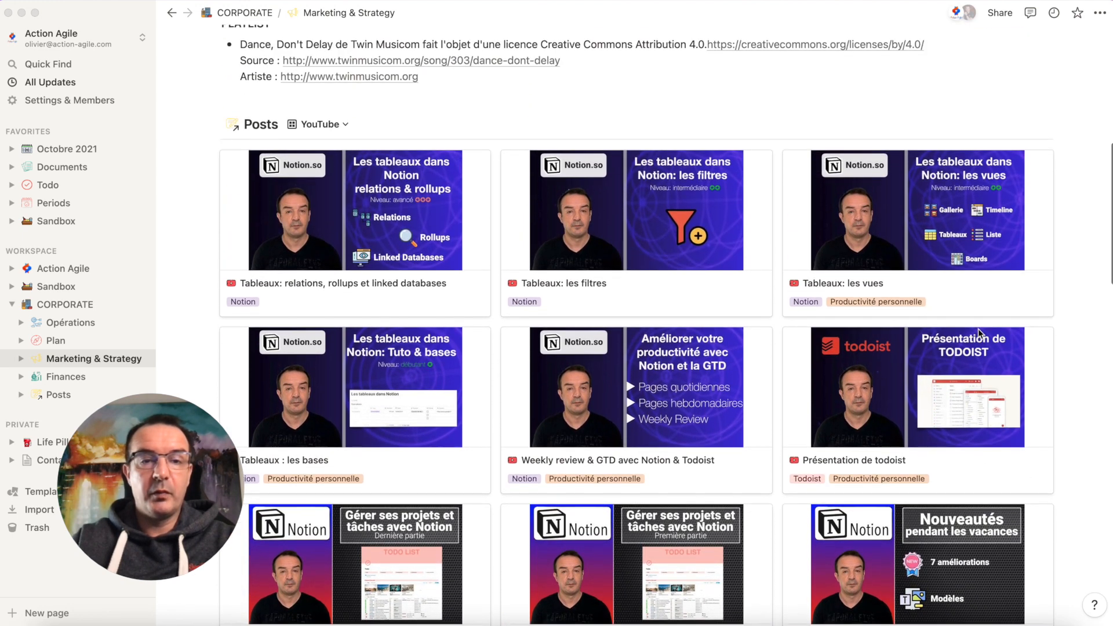
pyautogui.scroll(-2, 978, 329)
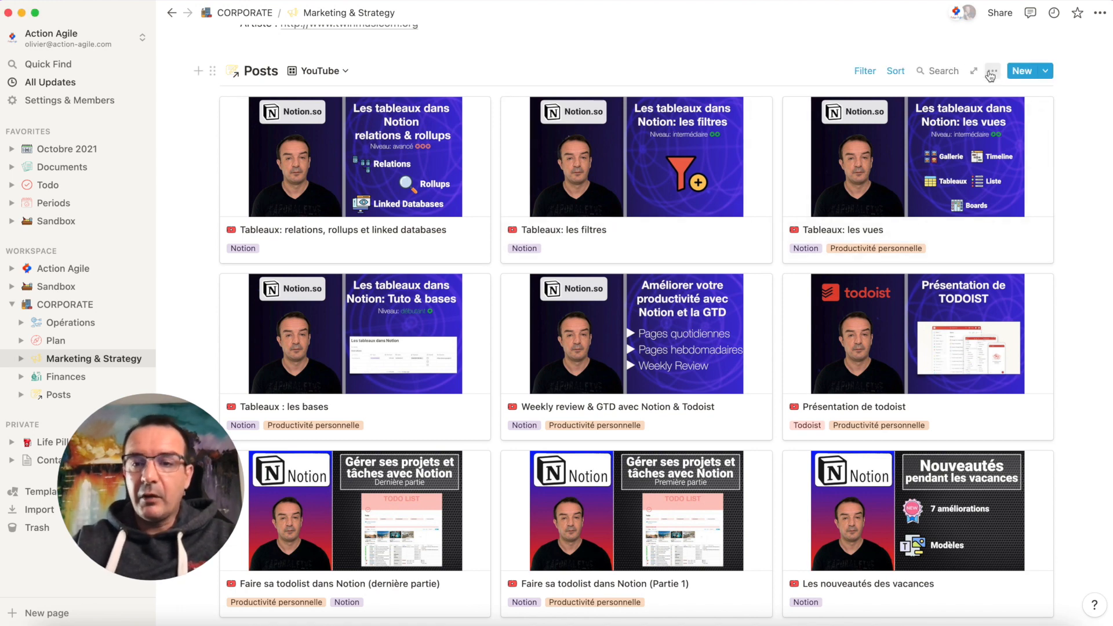
pyautogui.click(992, 70)
pyautogui.click(1011, 261)
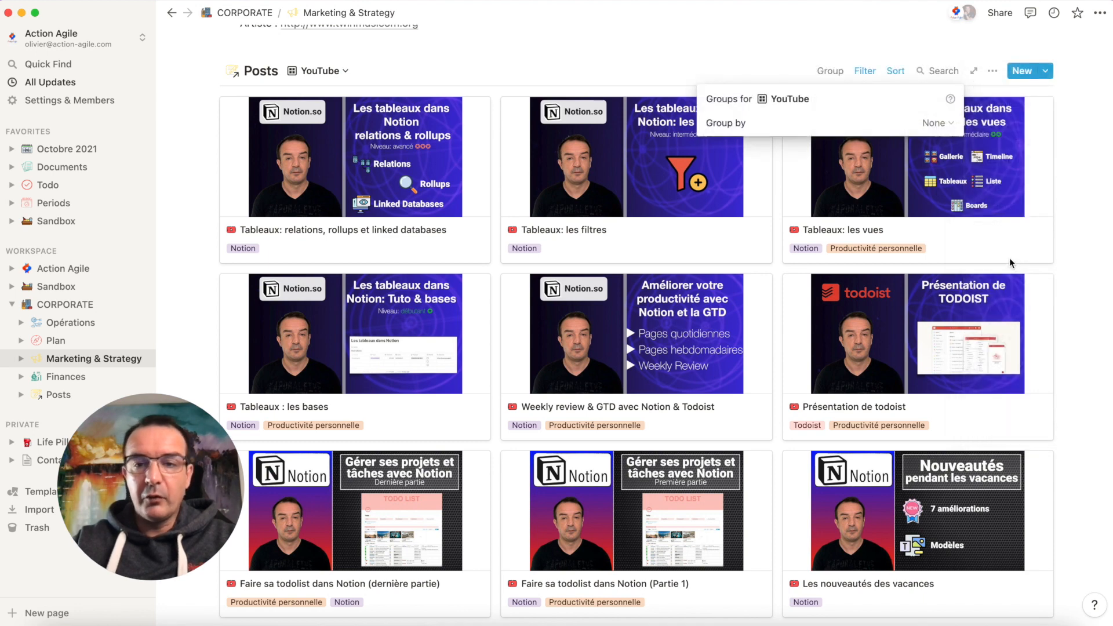
pyautogui.click(936, 122)
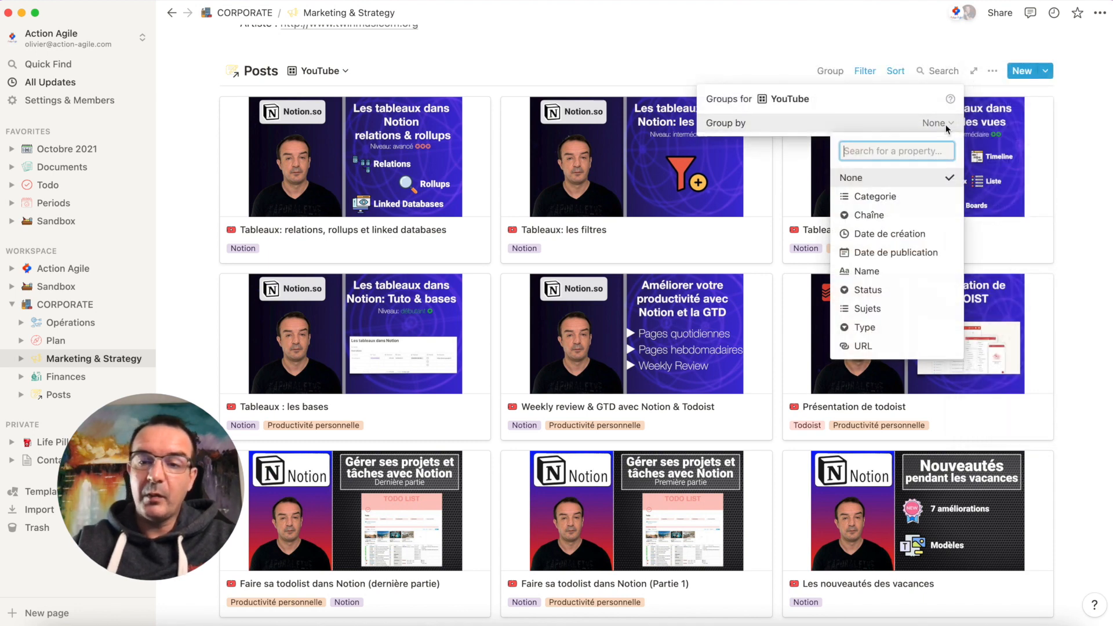
pyautogui.click(869, 216)
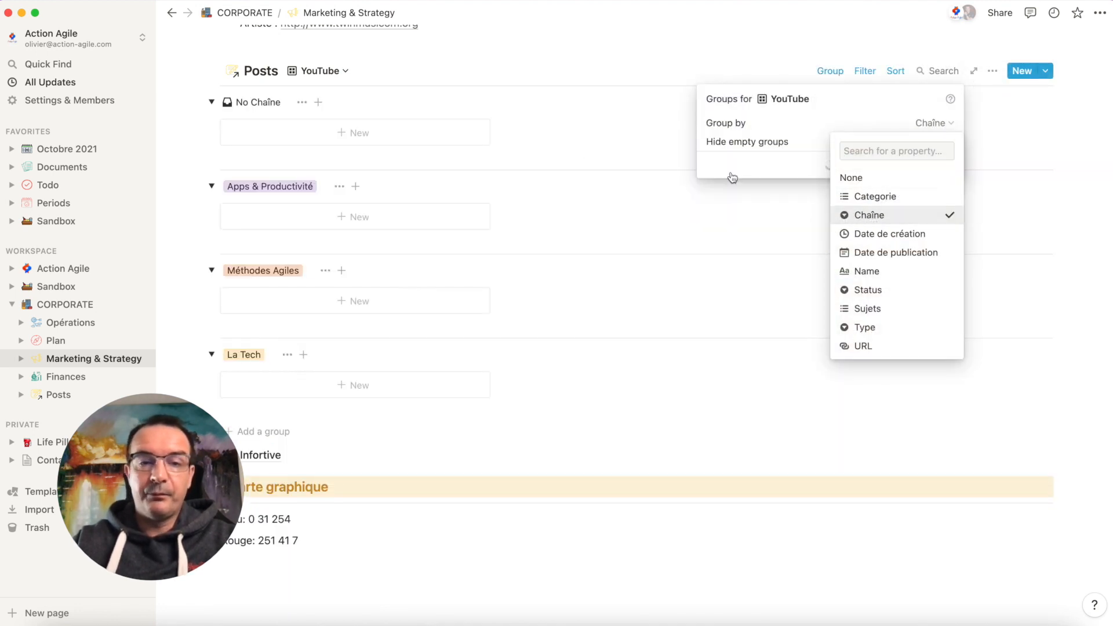
pyautogui.click(558, 120)
pyautogui.click(561, 109)
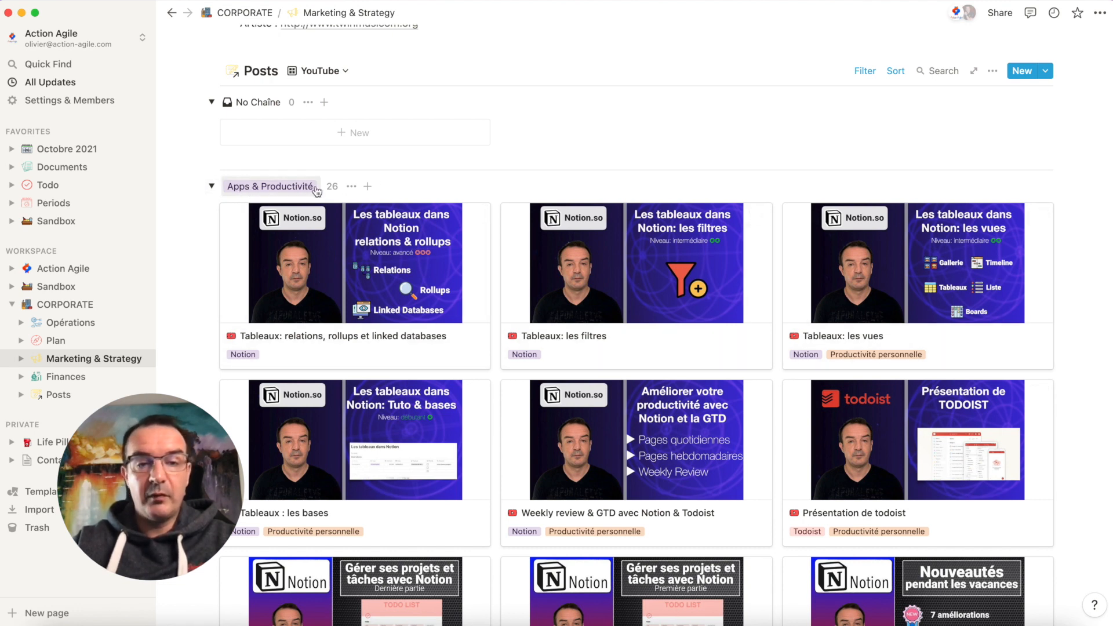
# Collapse the Apps & Productivité, Méthodes Agiles and La Tech groups in the YouTube gallery, and expand Méthodes Agiles again
pyautogui.scroll(-15, 784, 378)
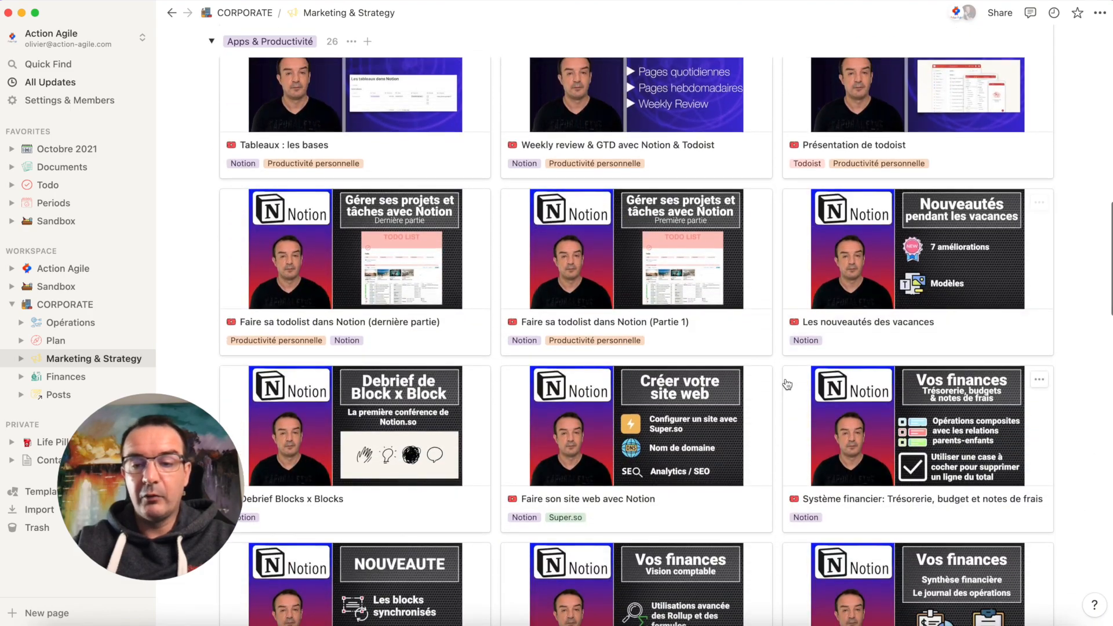
pyautogui.scroll(10, 787, 384)
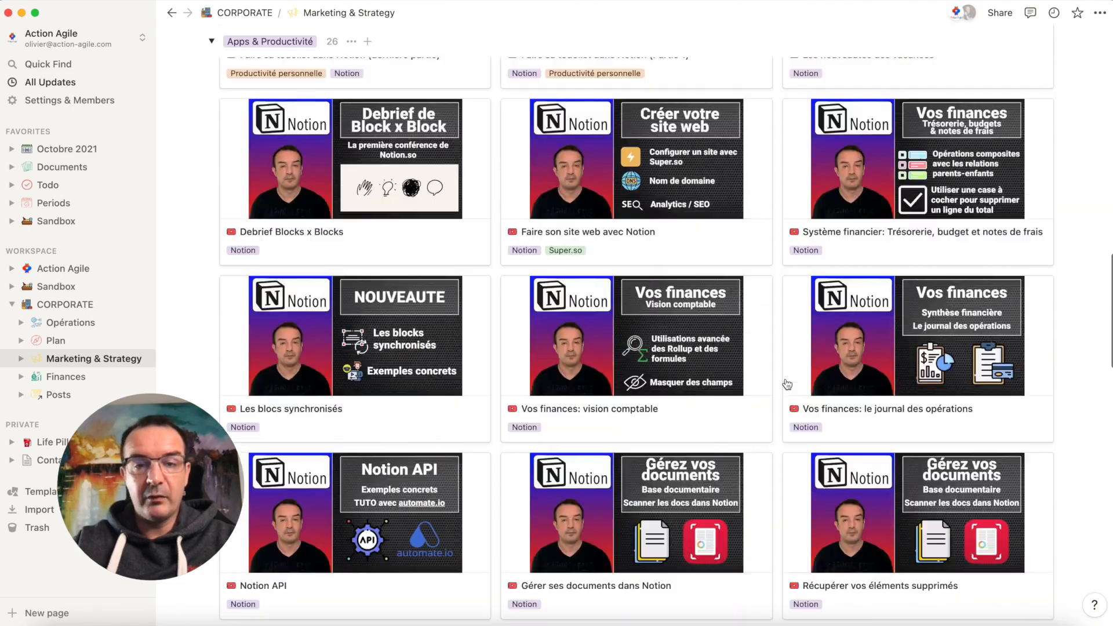
pyautogui.scroll(3, 786, 384)
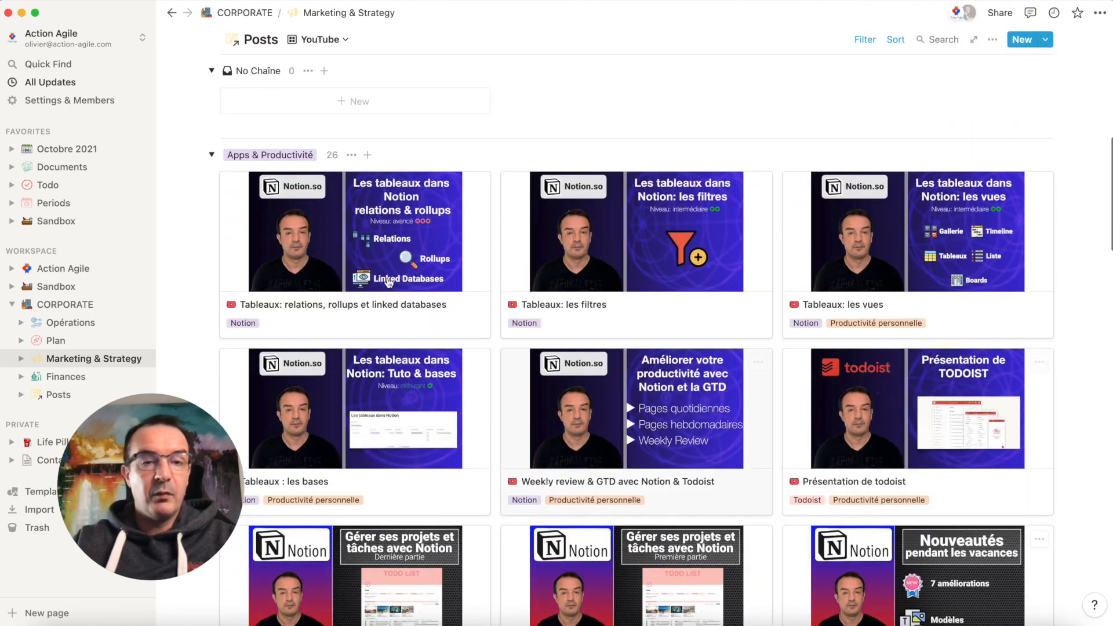
pyautogui.click(212, 155)
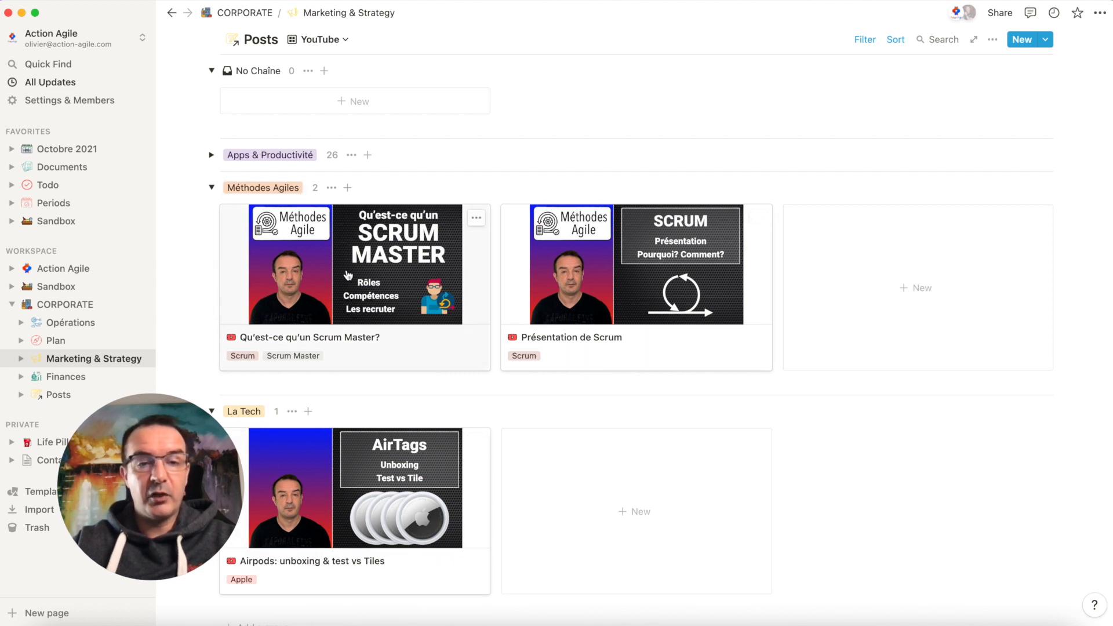
pyautogui.click(212, 187)
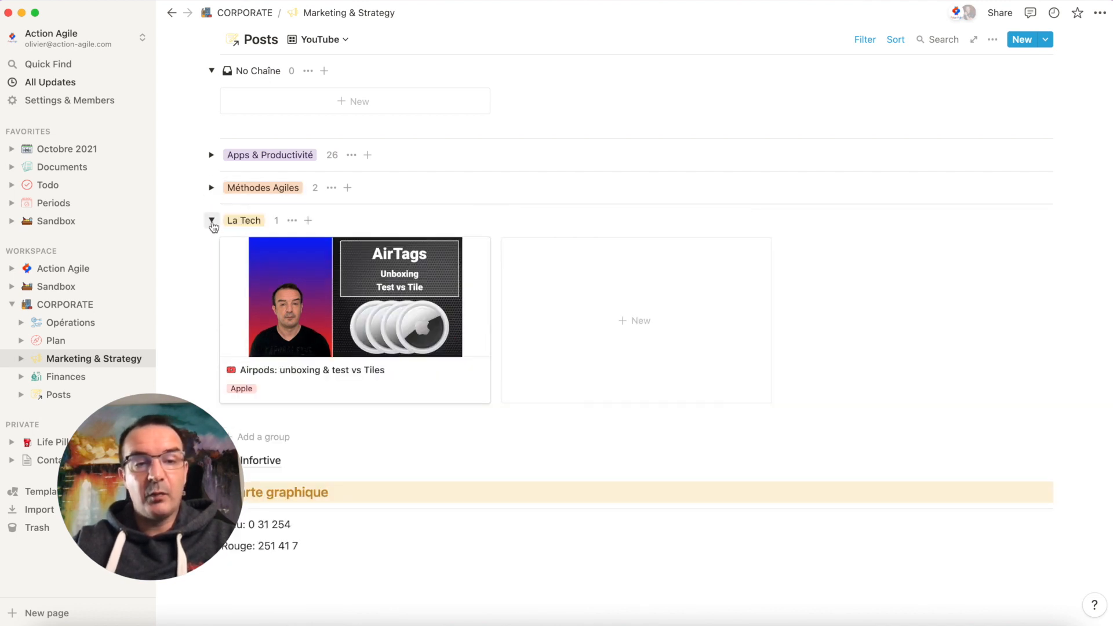
pyautogui.click(211, 221)
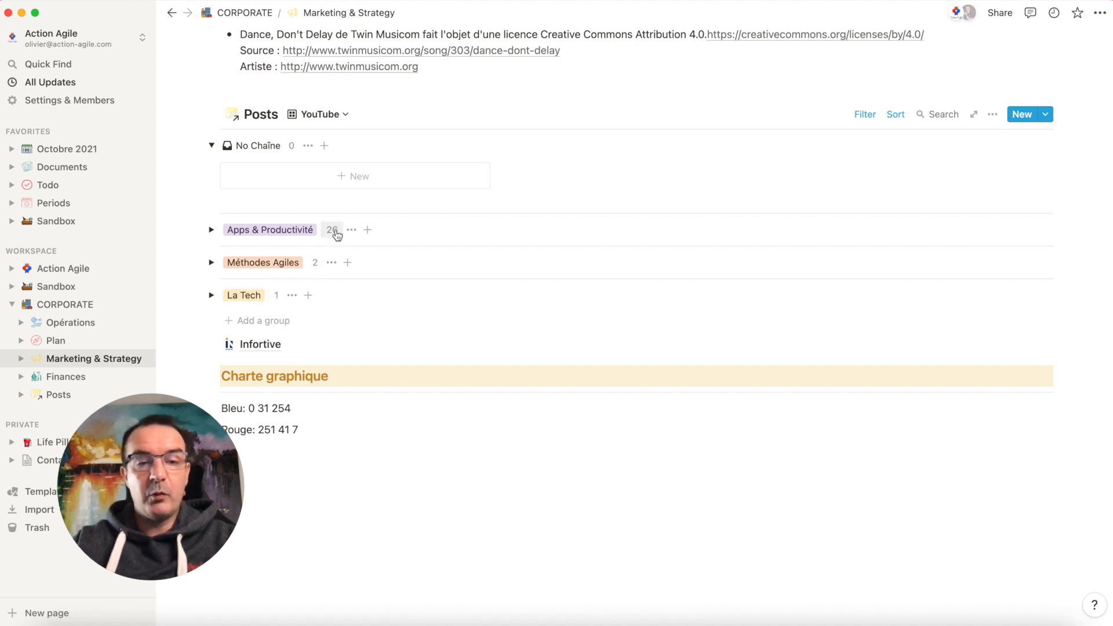
pyautogui.click(211, 262)
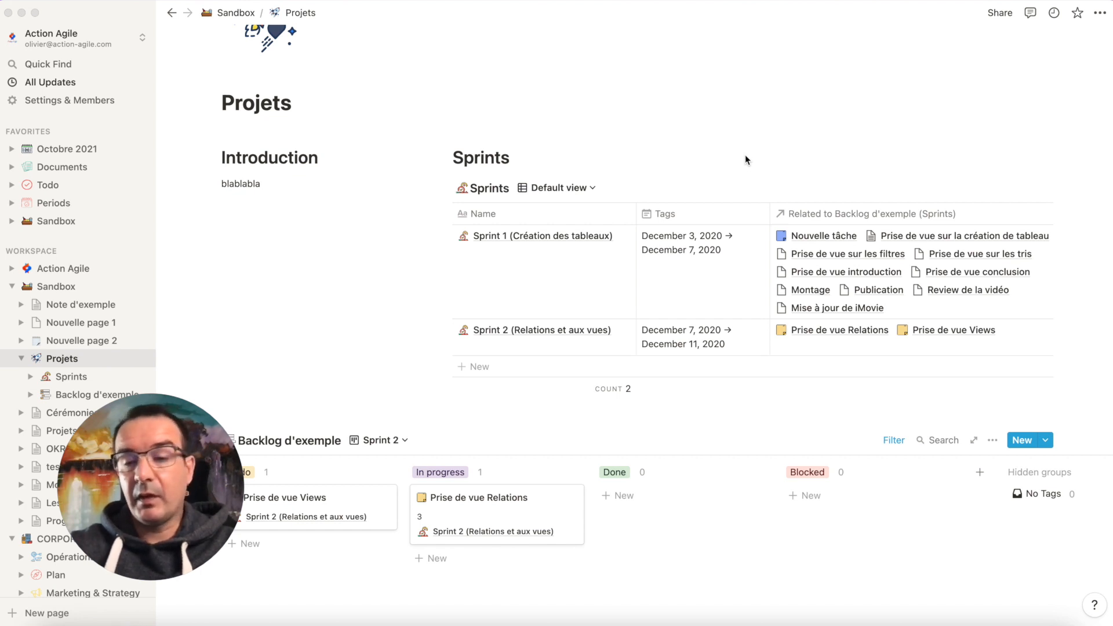
# Review the Sprint 2 board of Backlog d'exemple on the Projets page and its list of available views
pyautogui.scroll(-3, 983, 71)
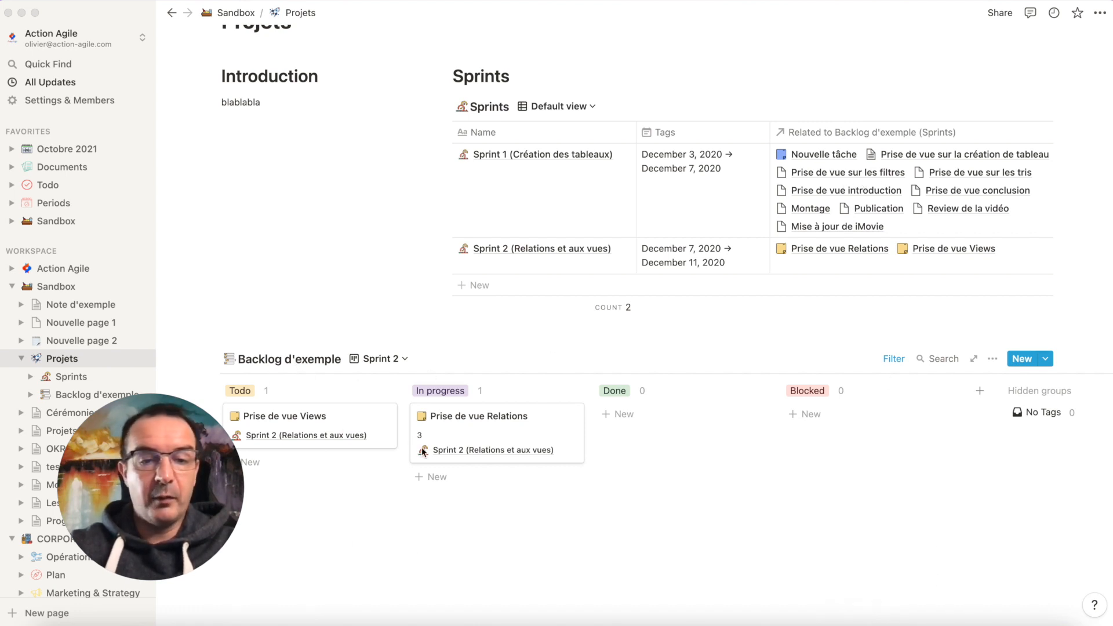
pyautogui.click(340, 418)
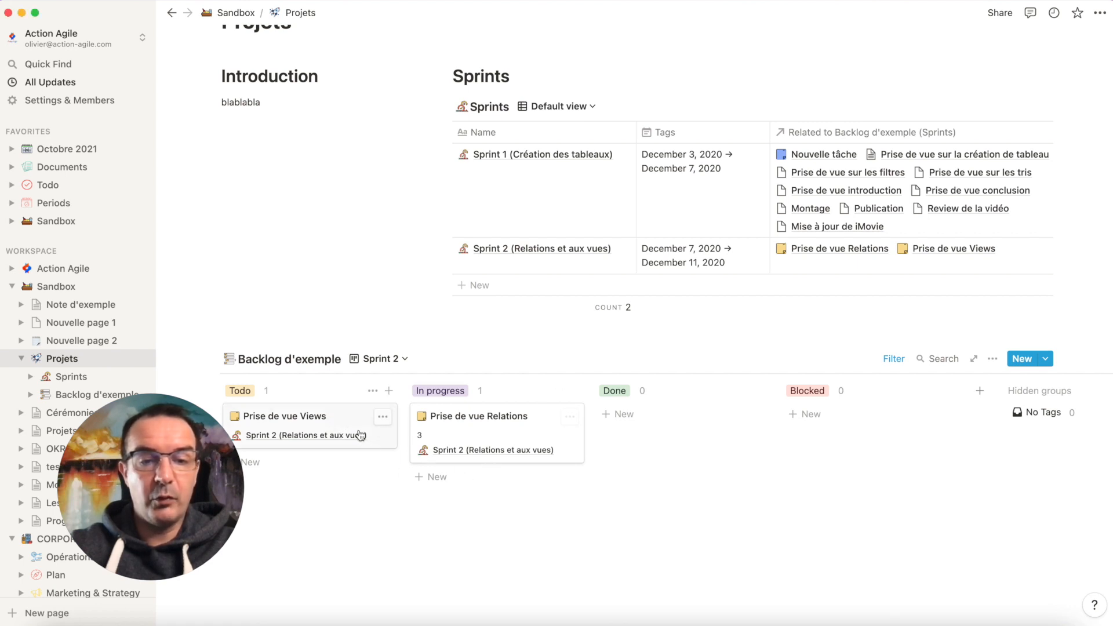
pyautogui.moveTo(351, 429); pyautogui.dragTo(380, 427)
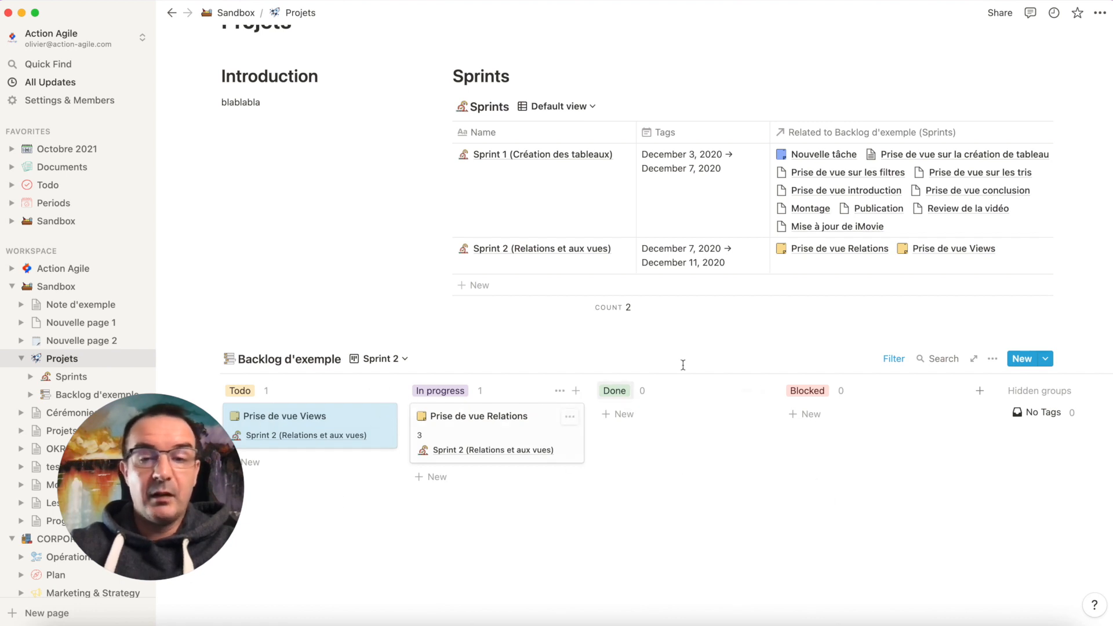
pyautogui.click(378, 358)
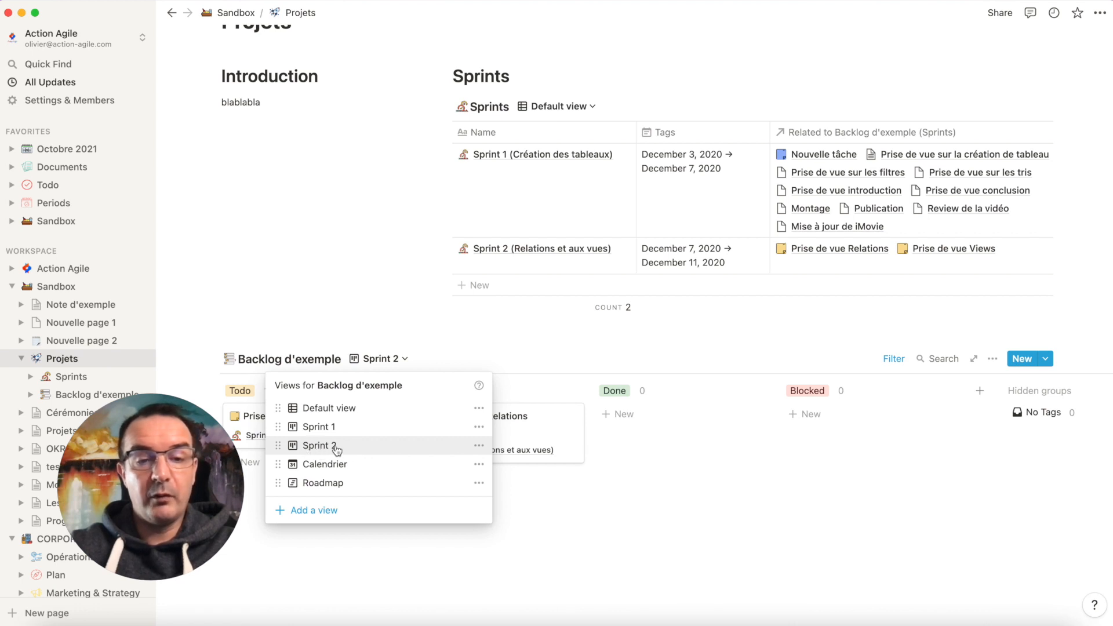
pyautogui.click(290, 312)
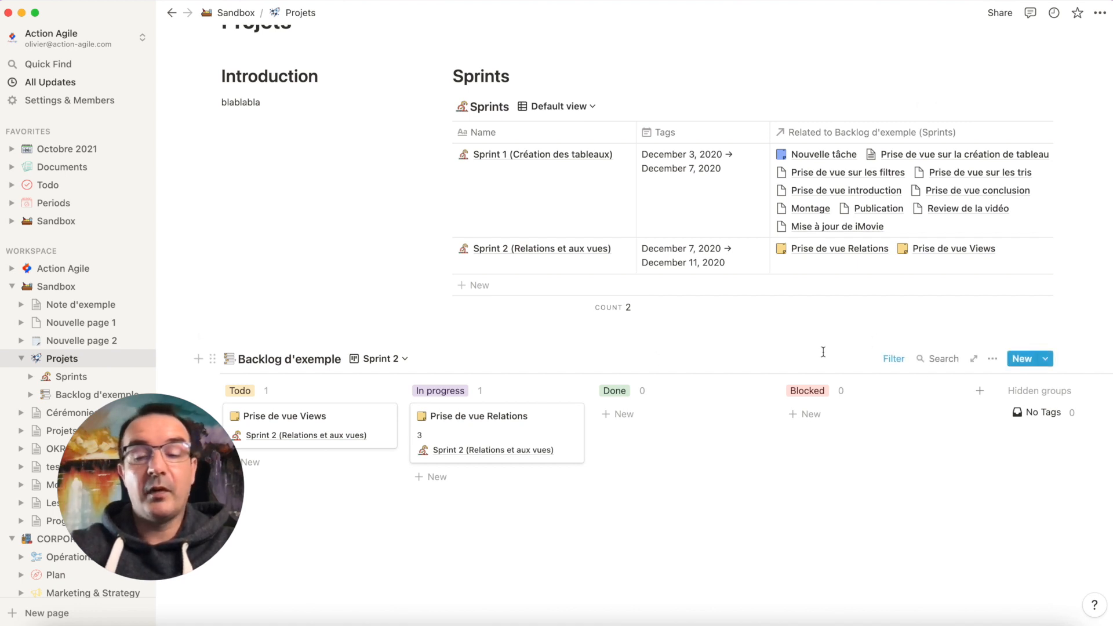
# Sub-group the Sprint 2 board of Backlog d'exemple by the Sprints relation
pyautogui.click(992, 358)
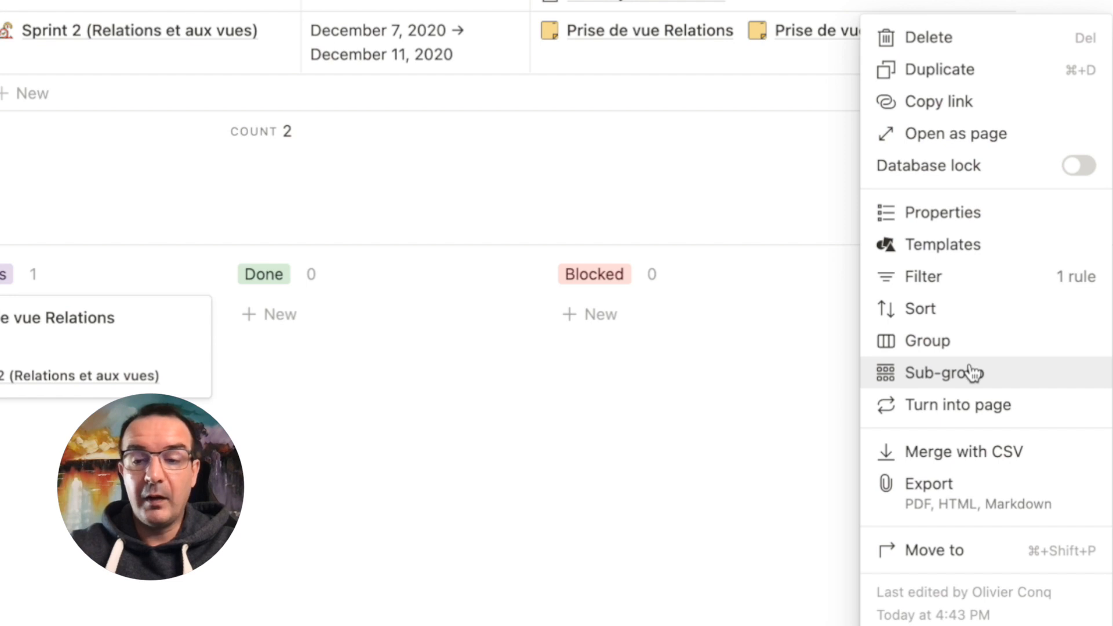
pyautogui.click(927, 376)
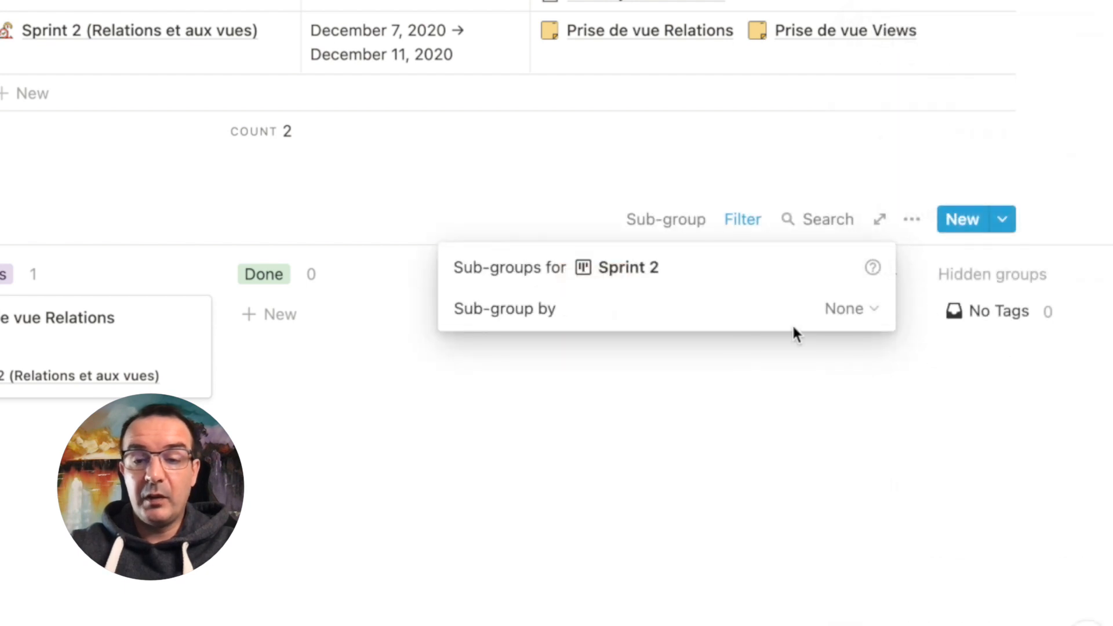
pyautogui.click(848, 312)
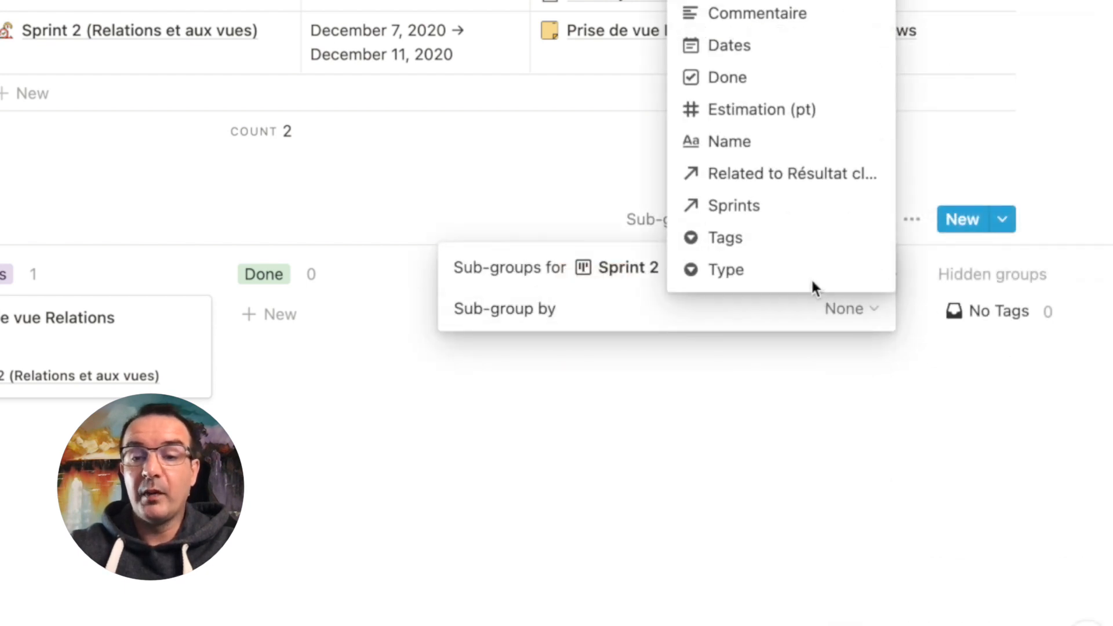
pyautogui.click(753, 207)
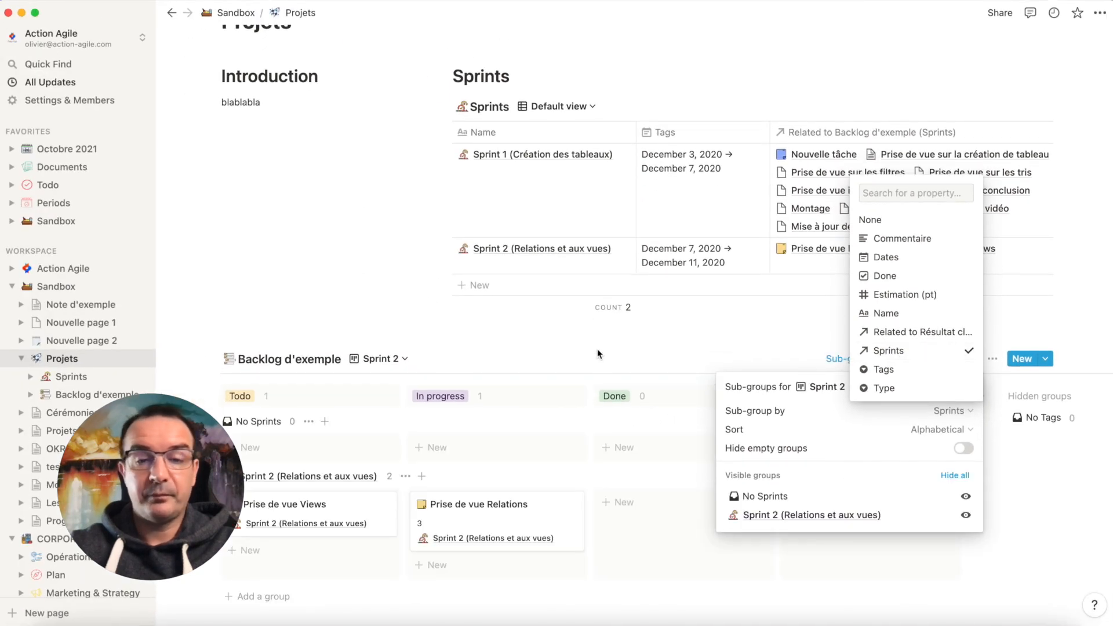
pyautogui.click(597, 350)
pyautogui.click(601, 351)
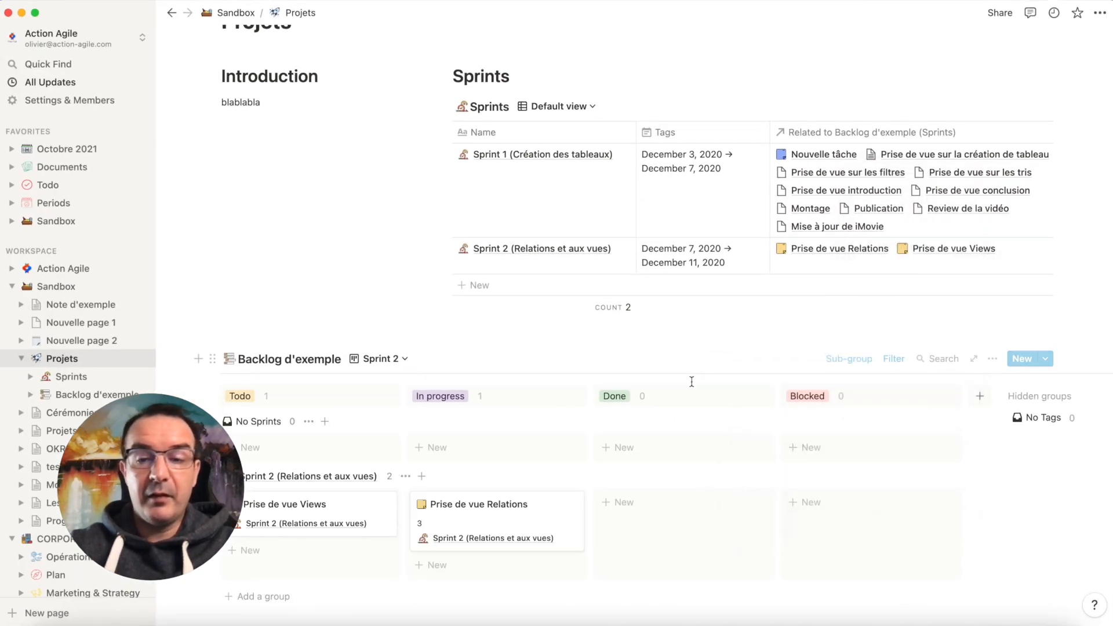
# Remove the Sprints filter from the Sprint 2 board so that tasks from every sprint are included
pyautogui.scroll(-2, 692, 382)
pyautogui.scroll(-1, 693, 383)
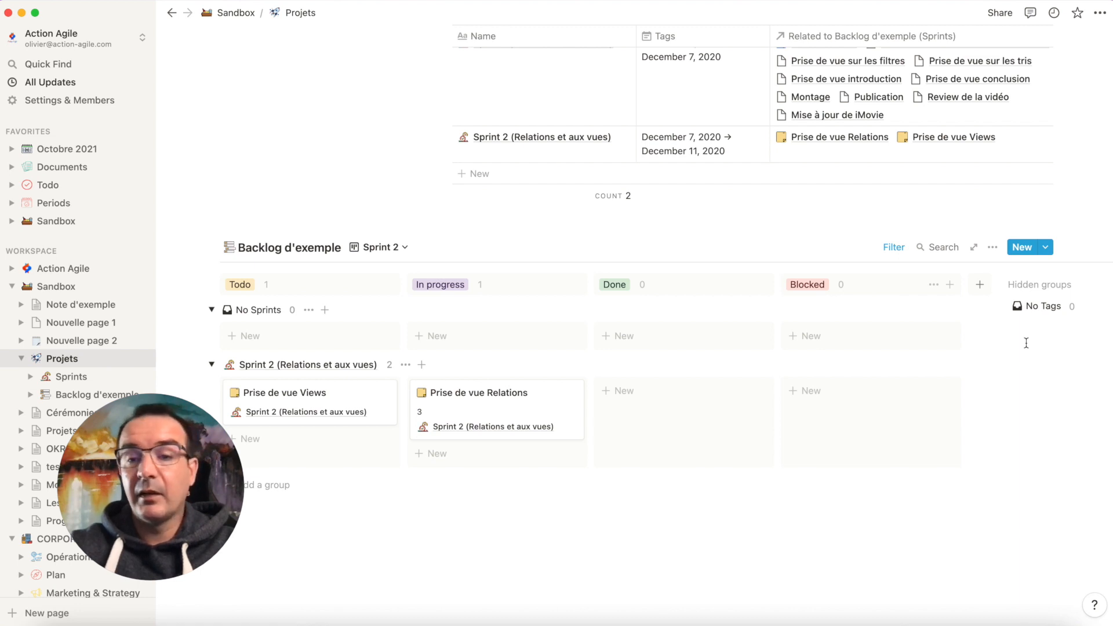
pyautogui.scroll(2, 1025, 342)
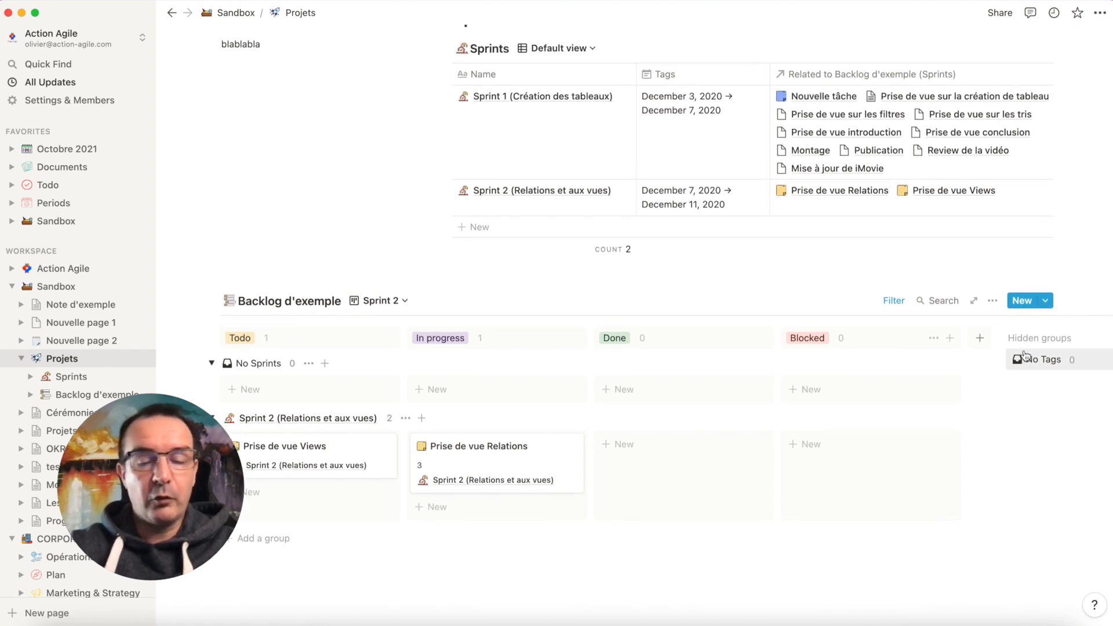
pyautogui.click(892, 300)
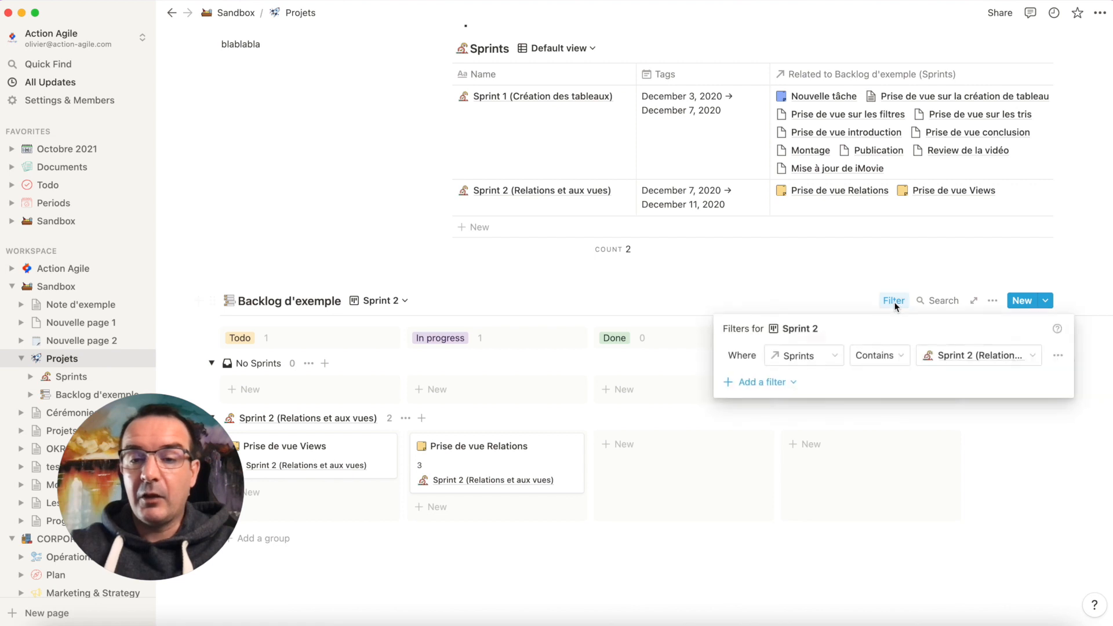
pyautogui.click(1057, 356)
pyautogui.click(1050, 379)
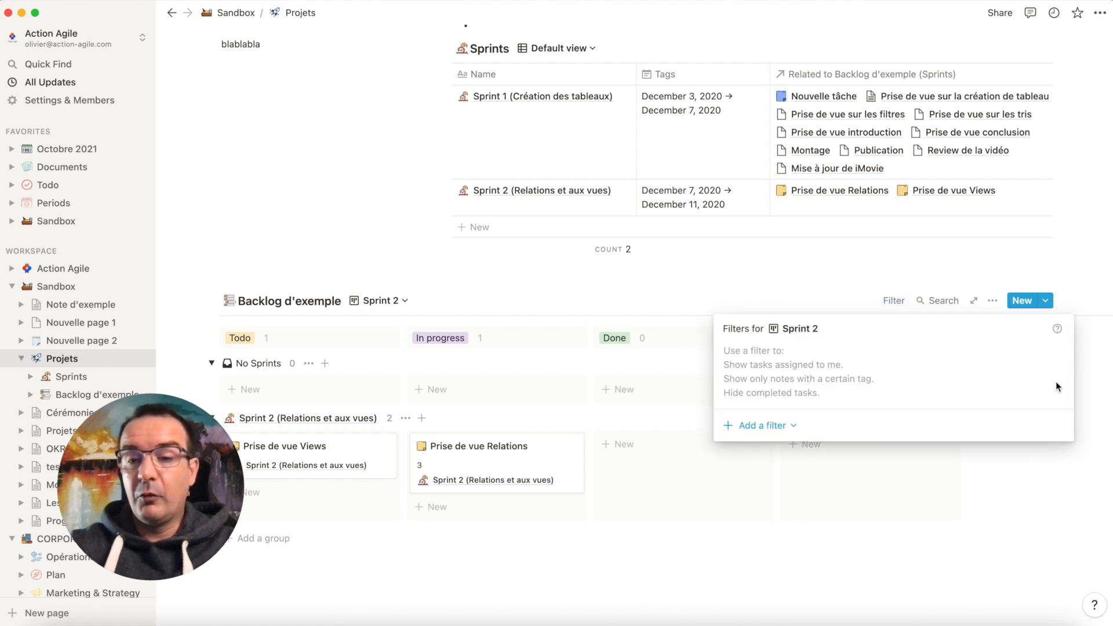
pyautogui.click(804, 294)
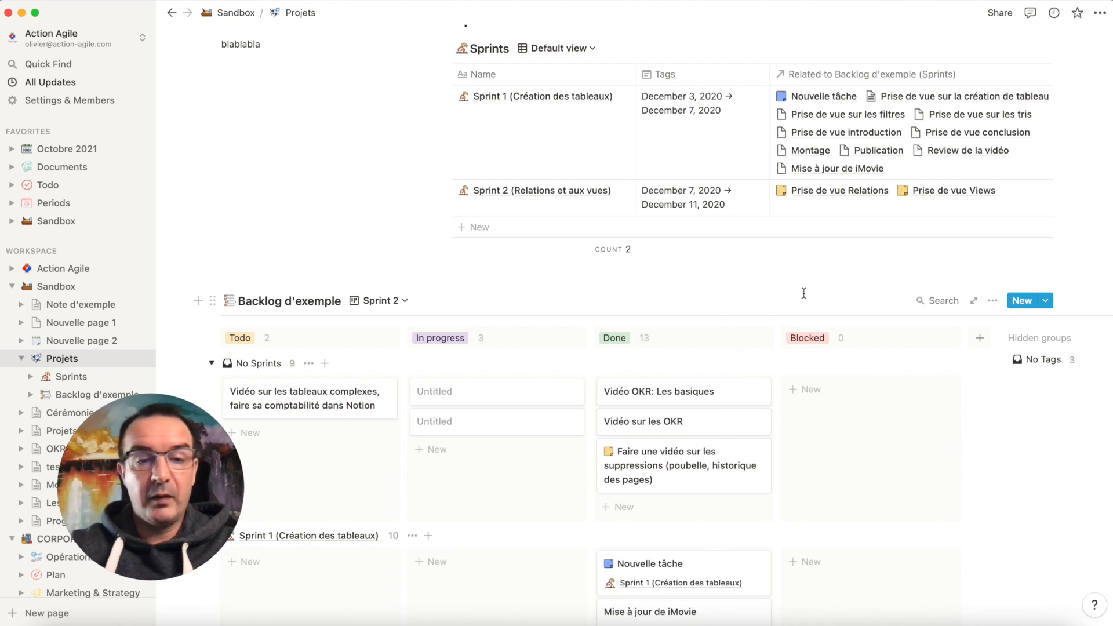
# Collapse the Sprint 1 (Création des tableaux) and No Sprints sub-groups on the Backlog d'exemple board
pyautogui.scroll(-6, 720, 432)
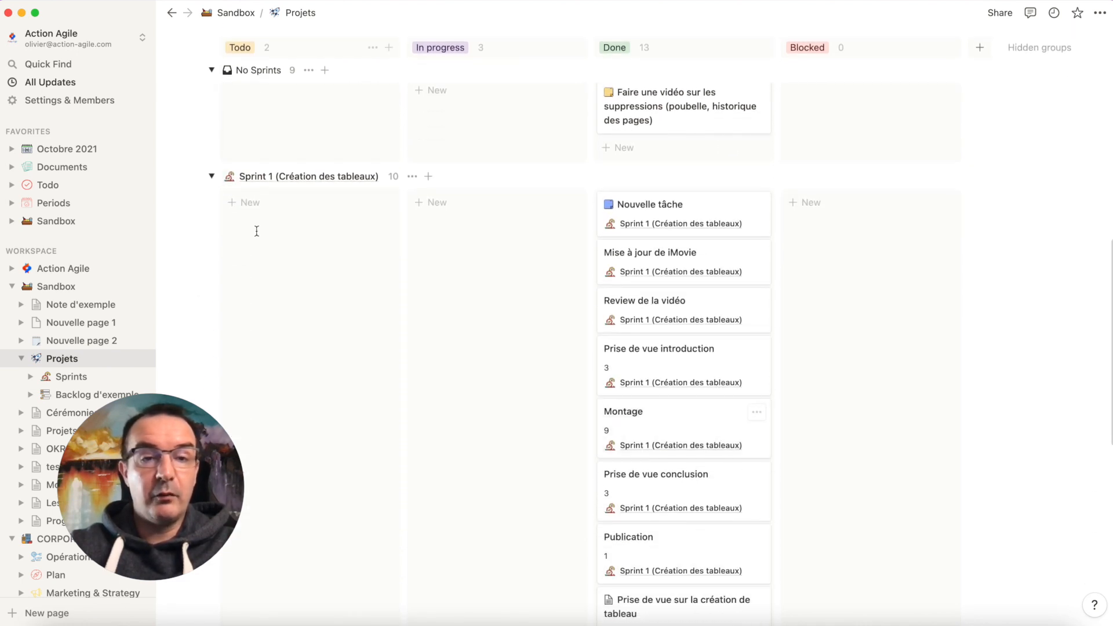
pyautogui.click(212, 176)
pyautogui.scroll(2, 525, 316)
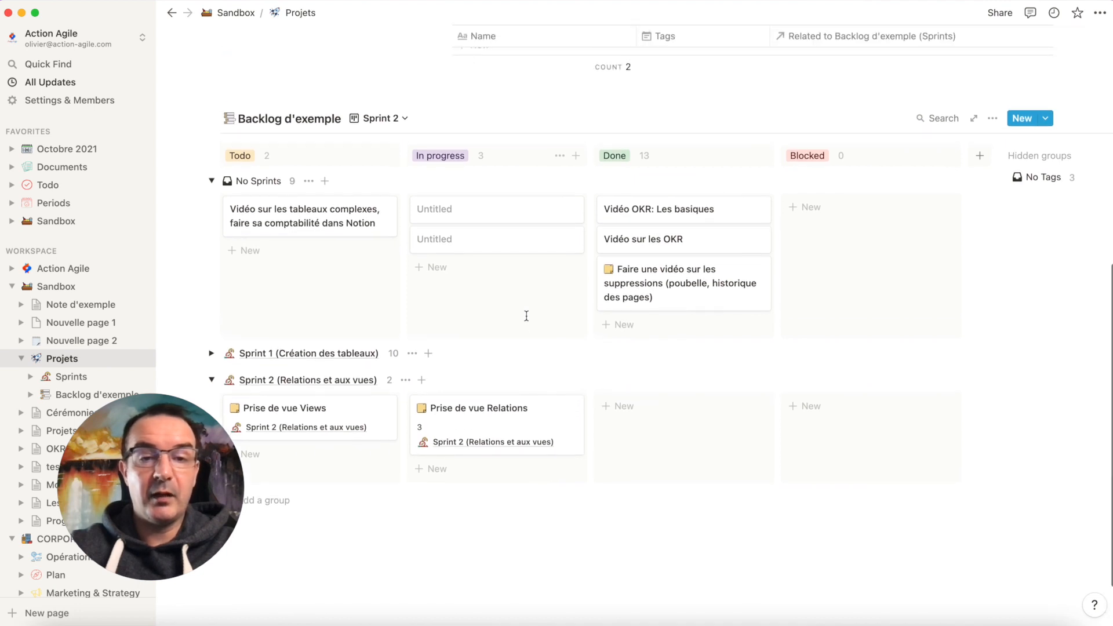
pyautogui.click(211, 182)
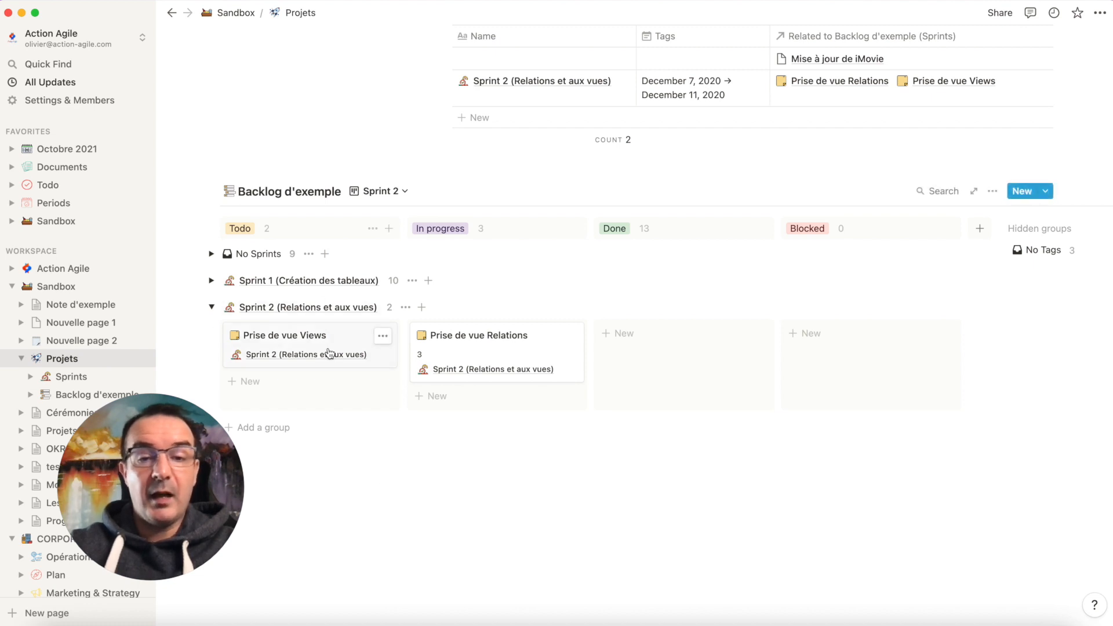
# Expand the Sprint 1 (Création des tableaux) sub-group and look through its task cards
pyautogui.click(212, 280)
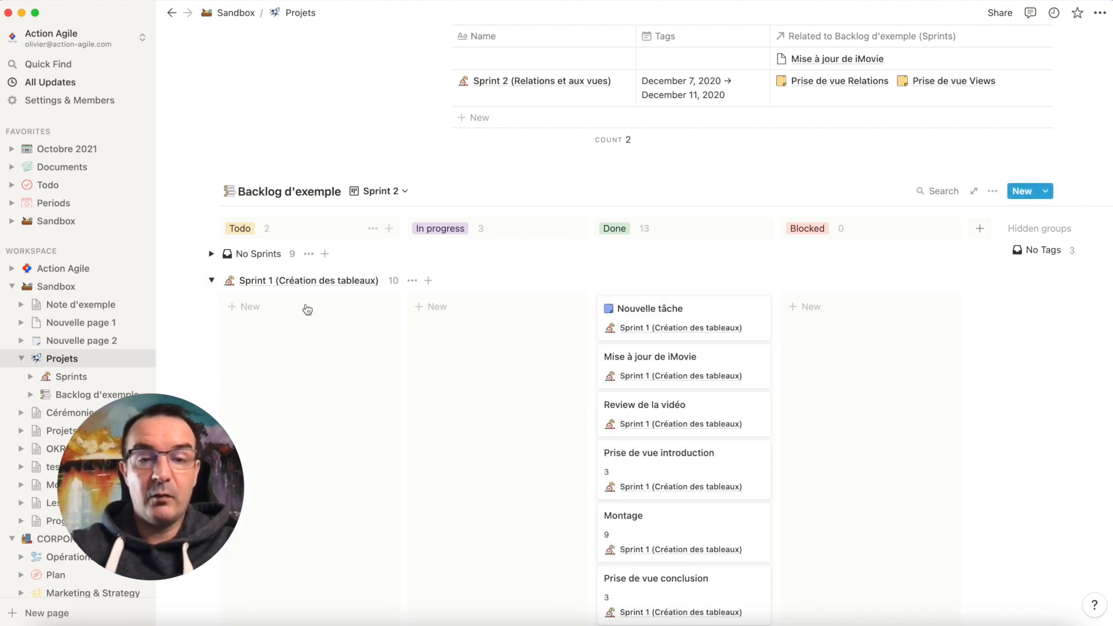
pyautogui.scroll(-5, 736, 533)
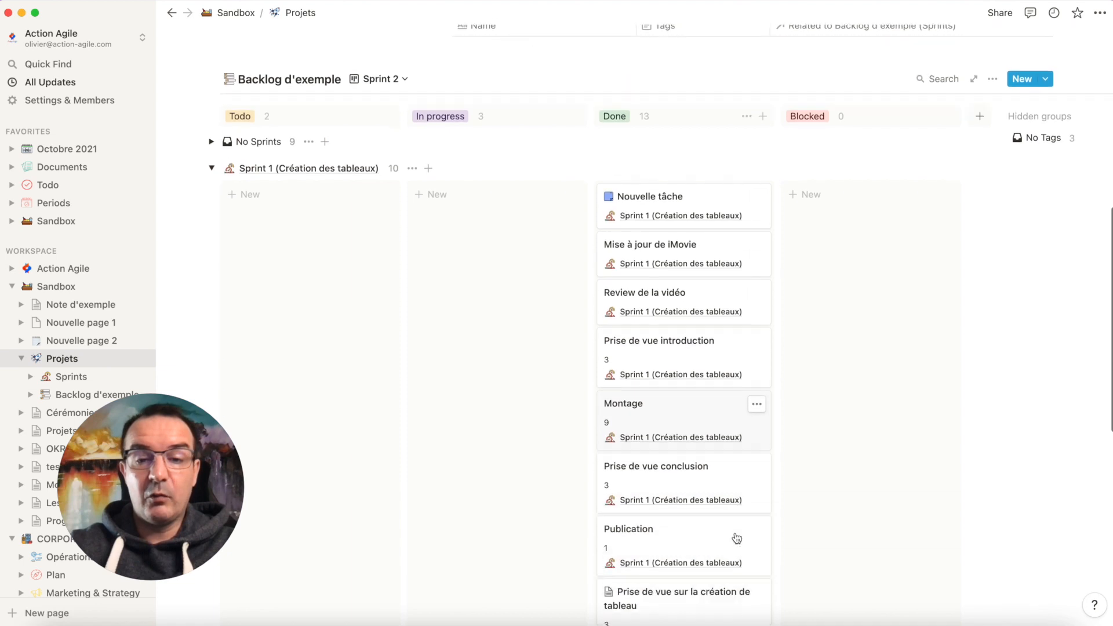
pyautogui.scroll(-3, 735, 536)
pyautogui.scroll(10, 734, 537)
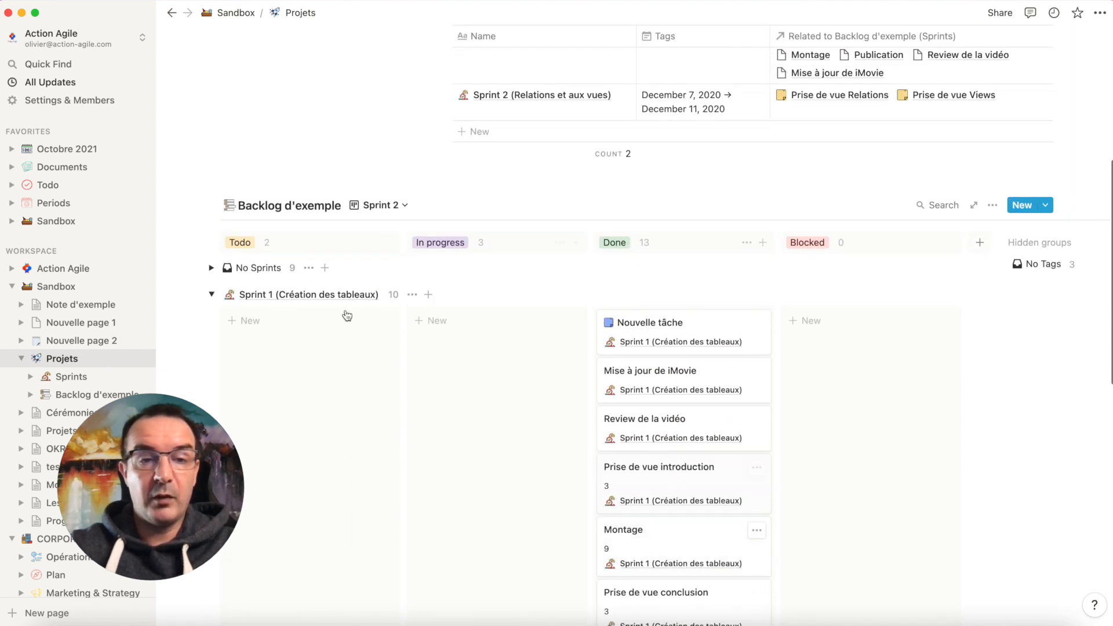
# Collapse the Sprint 1 (Création des tableaux) sub-group and check the options available for the No Sprints sub-group
pyautogui.click(212, 294)
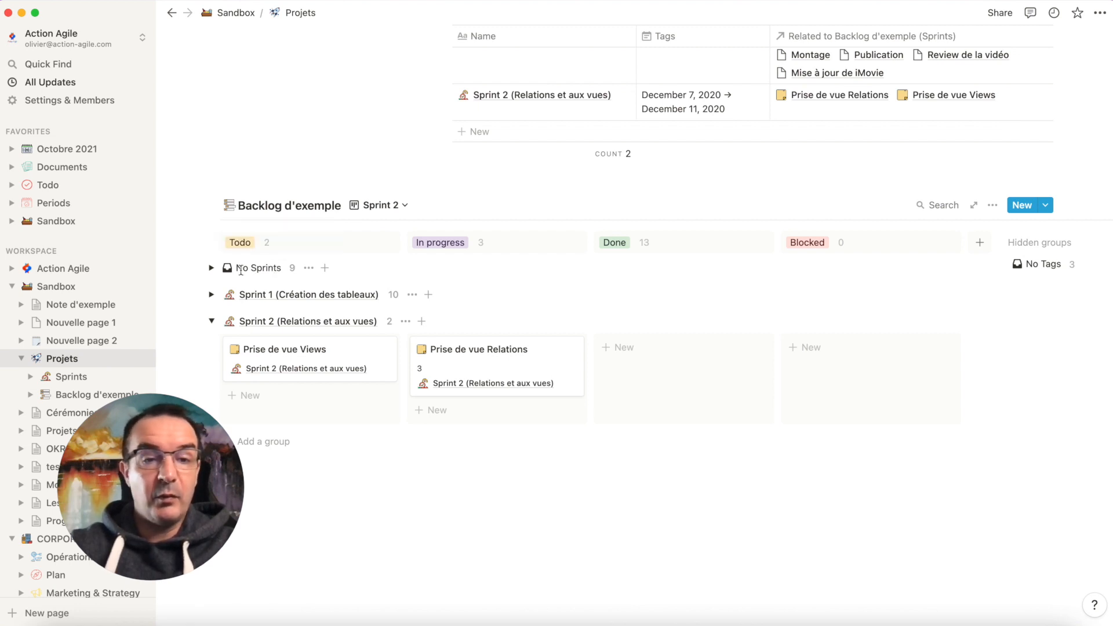
pyautogui.click(309, 268)
pyautogui.click(309, 268)
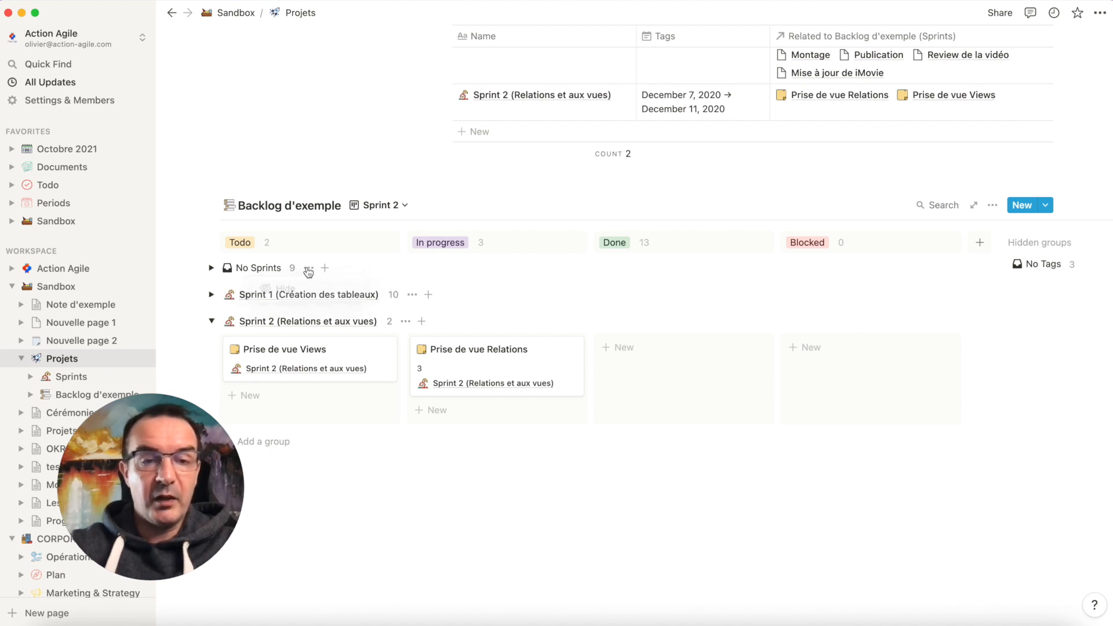
# Hide the No Sprints sub-group through the sub-group settings of the Backlog d'exemple board
pyautogui.click(993, 206)
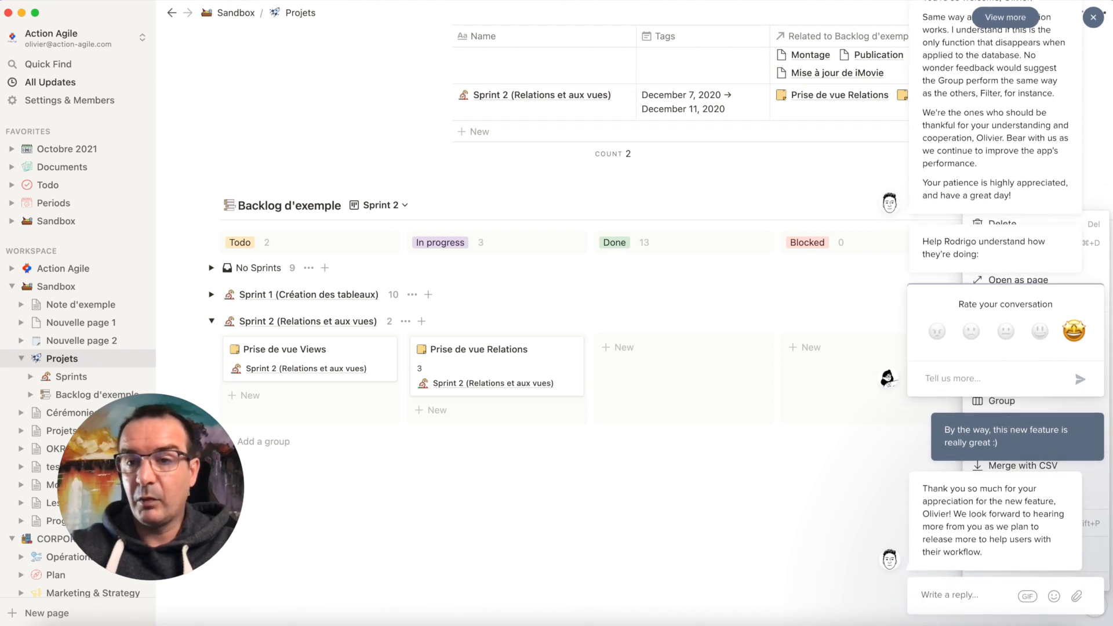
pyautogui.click(1094, 19)
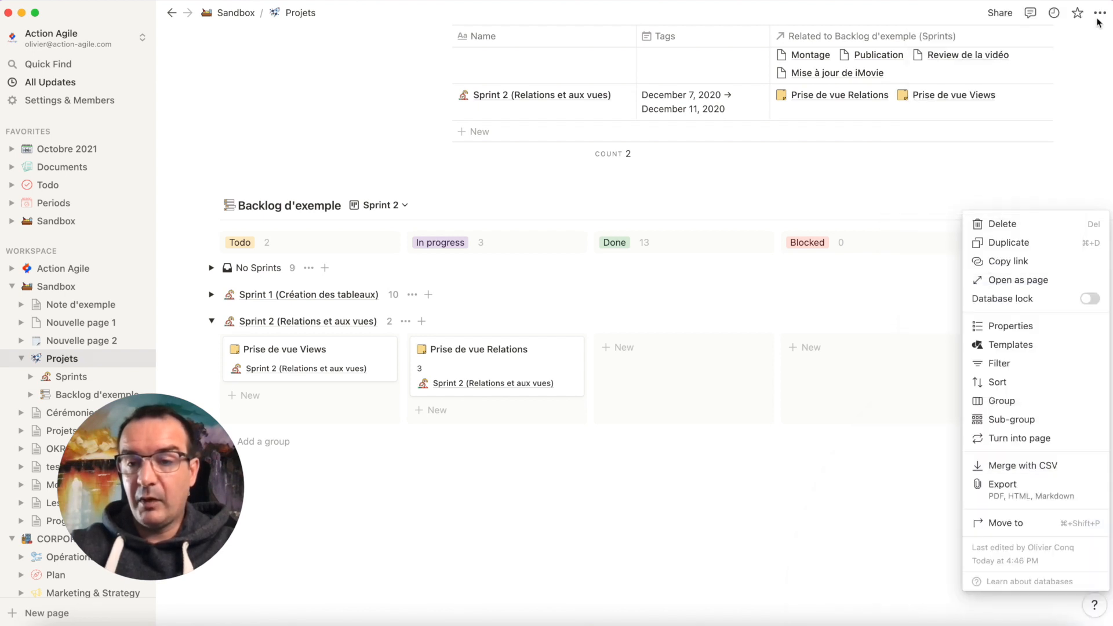
pyautogui.click(1018, 420)
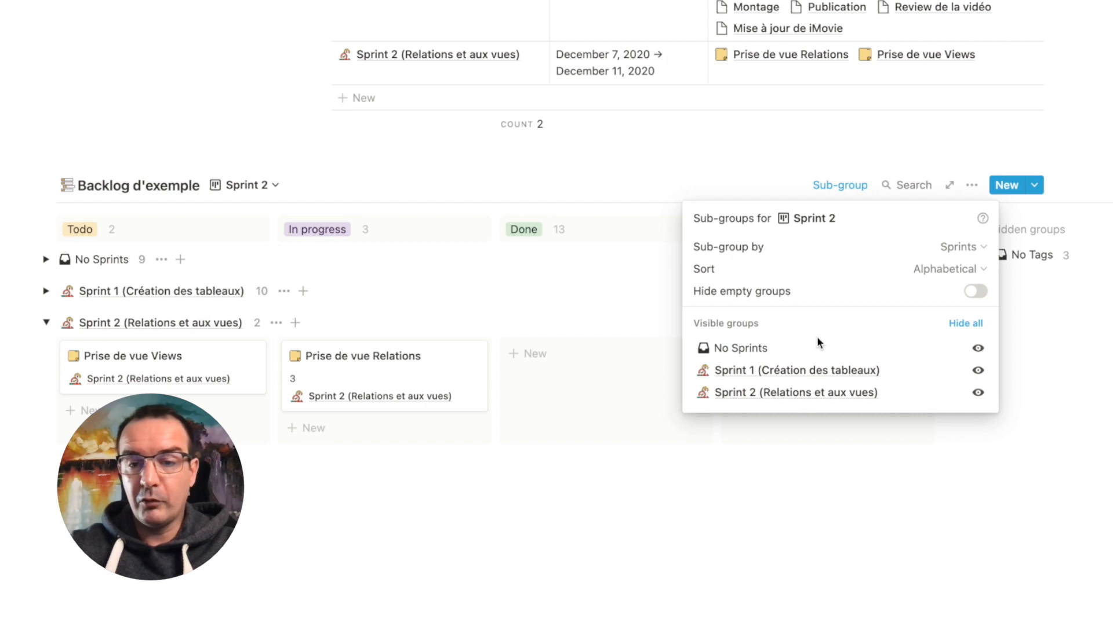
pyautogui.click(977, 348)
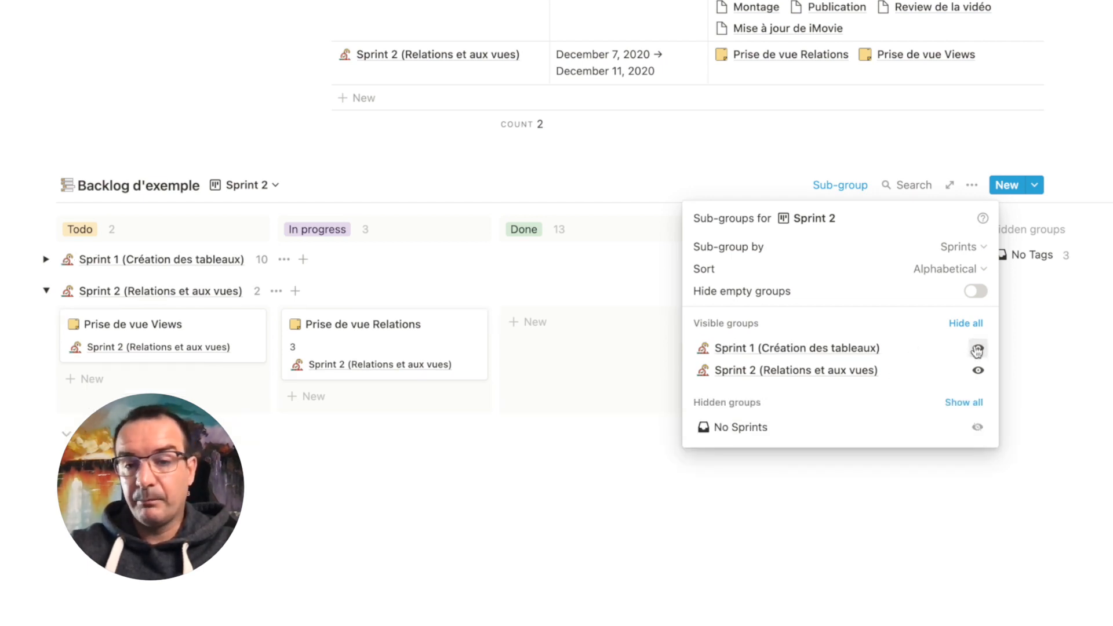
# Set the sub-group sorting to Manual and make the No Sprints sub-group visible again
pyautogui.click(973, 269)
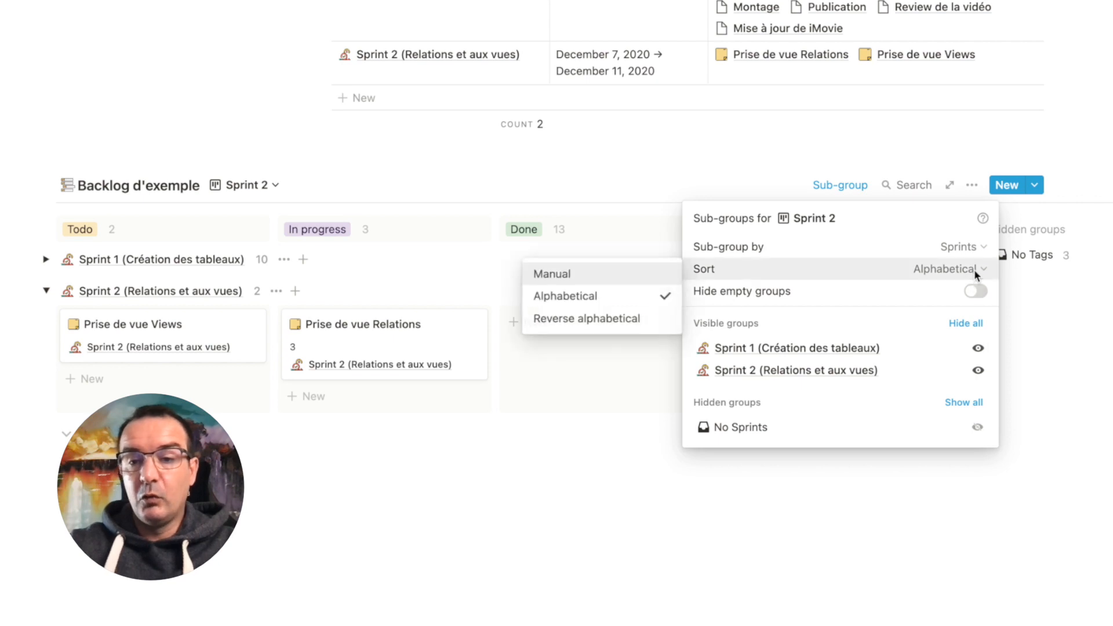
pyautogui.click(609, 282)
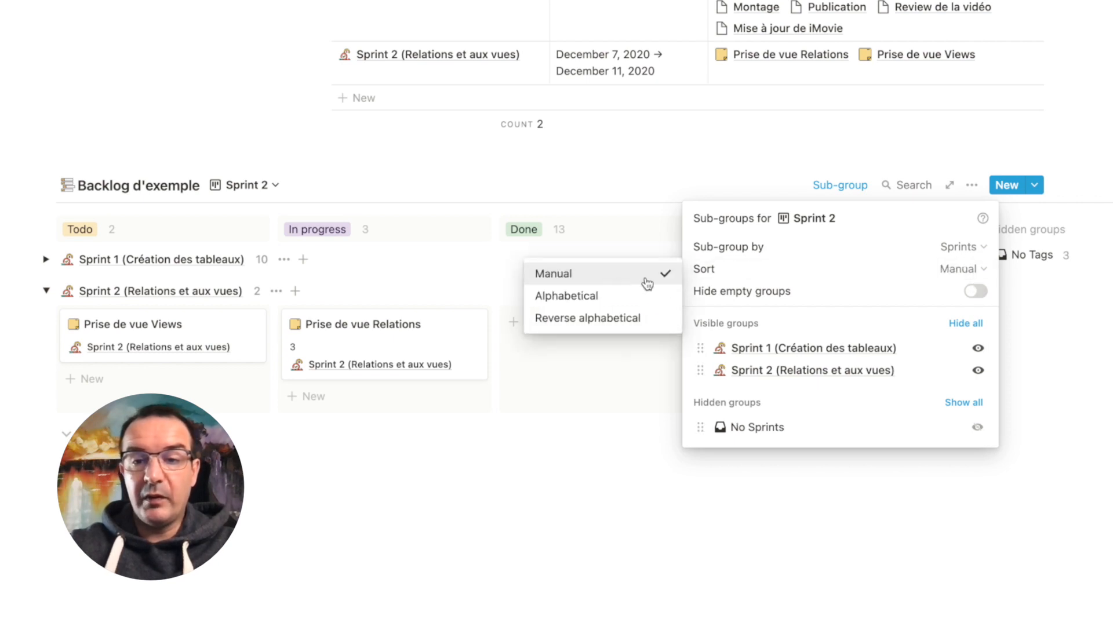
pyautogui.click(977, 428)
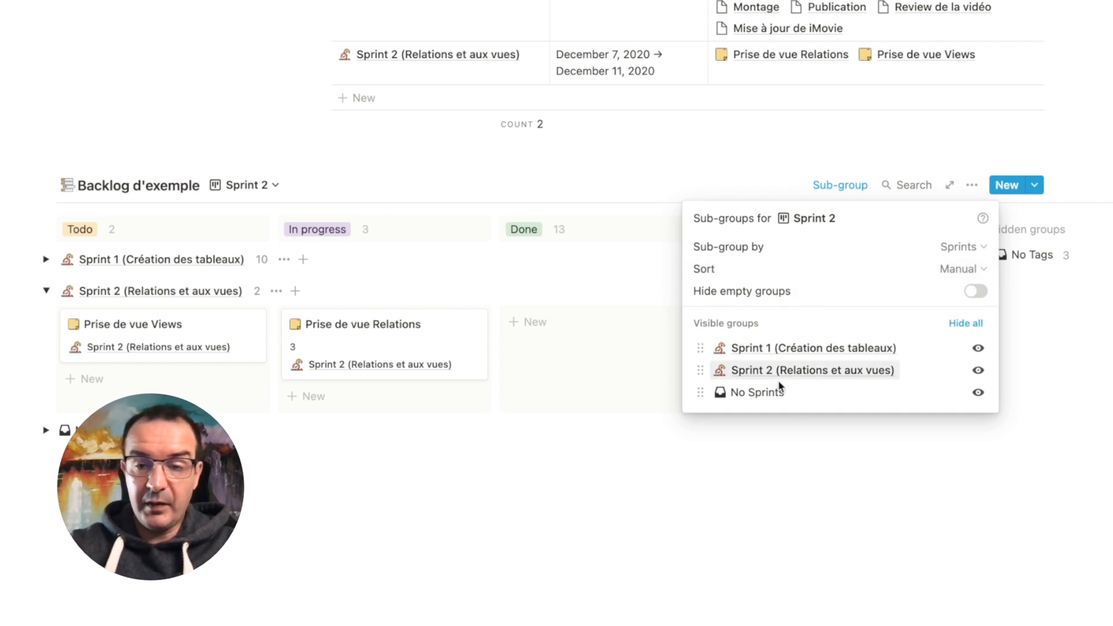
# Reorder the sub-groups so that Sprint 2 (Relations et aux vues) comes before Sprint 1 (Création des tableaux), and close the settings
pyautogui.moveTo(703, 394)
pyautogui.mouseDown()
pyautogui.moveTo(699, 348)
pyautogui.moveTo(690, 390)
pyautogui.mouseUp()
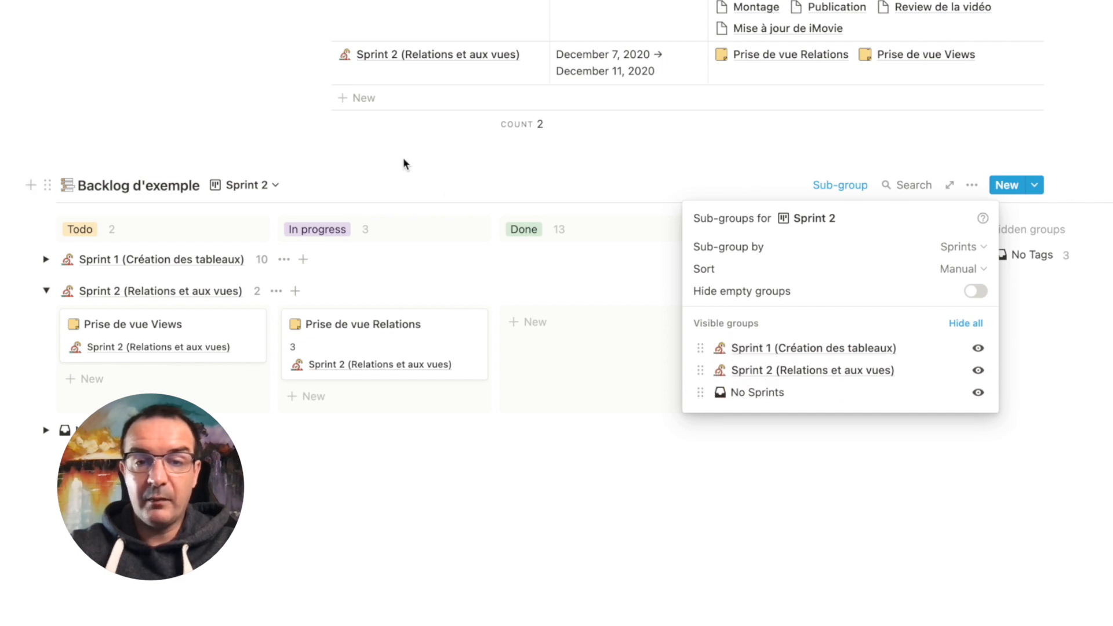
pyautogui.moveTo(700, 349); pyautogui.dragTo(698, 371)
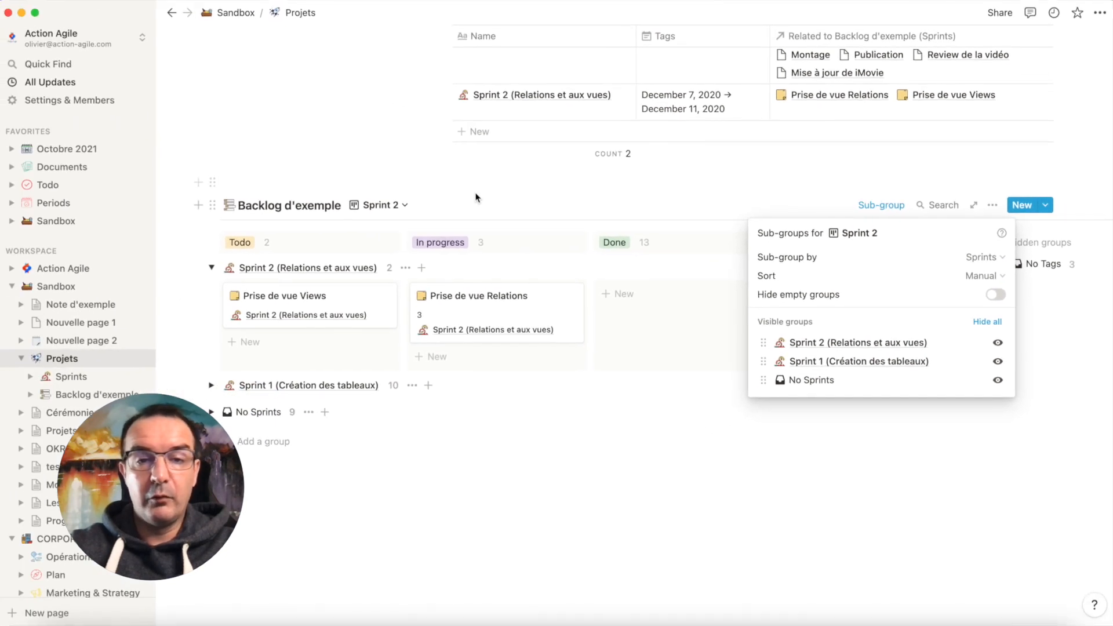
pyautogui.click(398, 241)
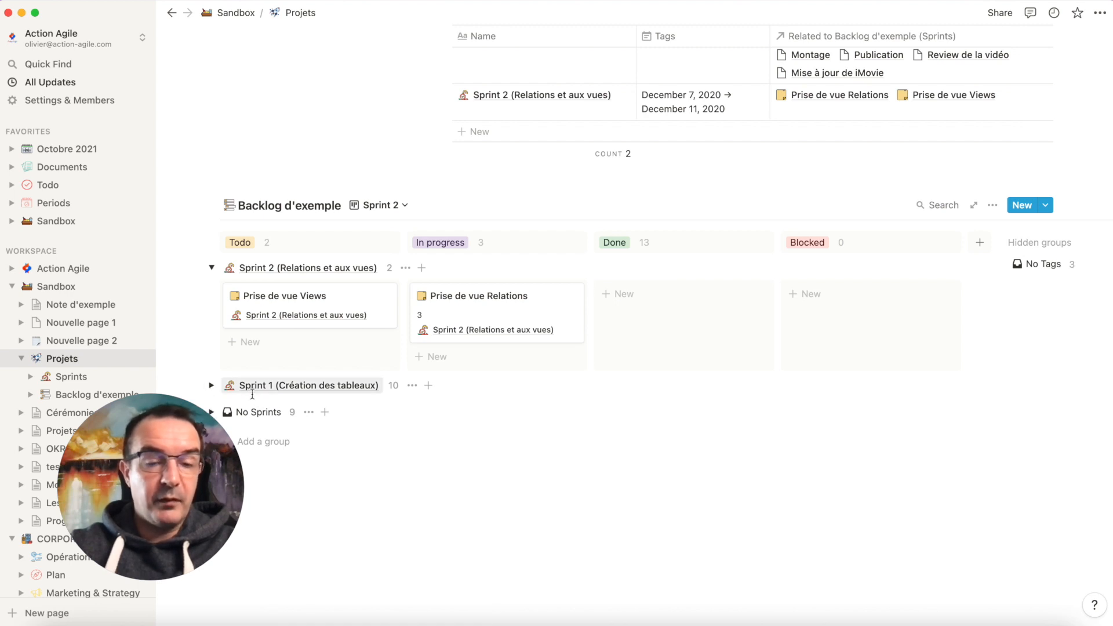
# Expand the No Sprints and Sprint 1 (Création des tableaux) sub-groups on the board
pyautogui.click(259, 412)
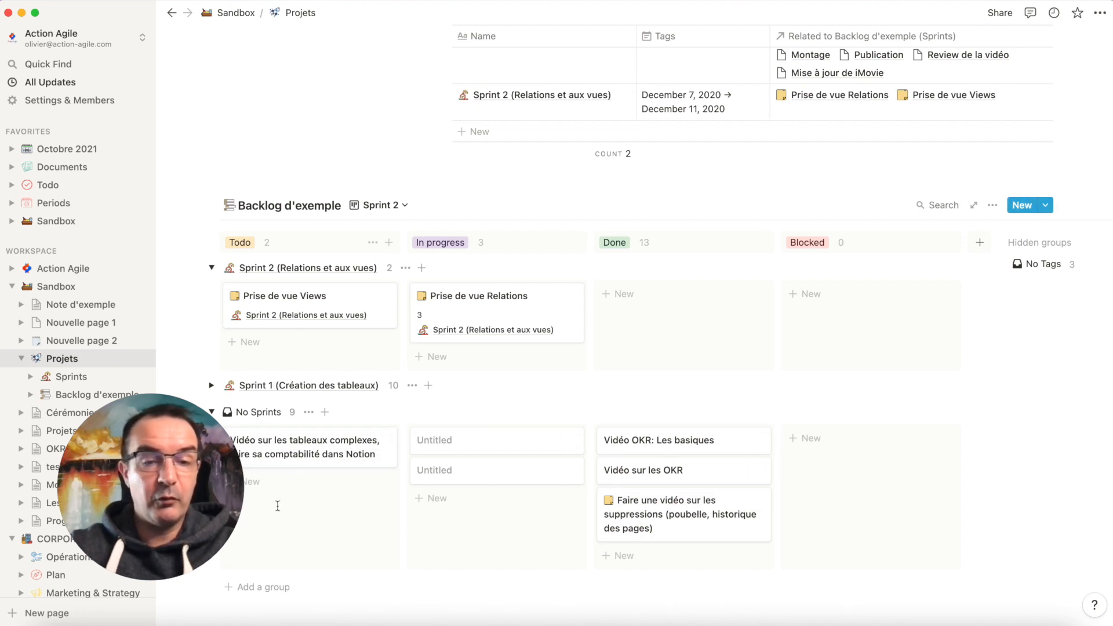
pyautogui.click(211, 384)
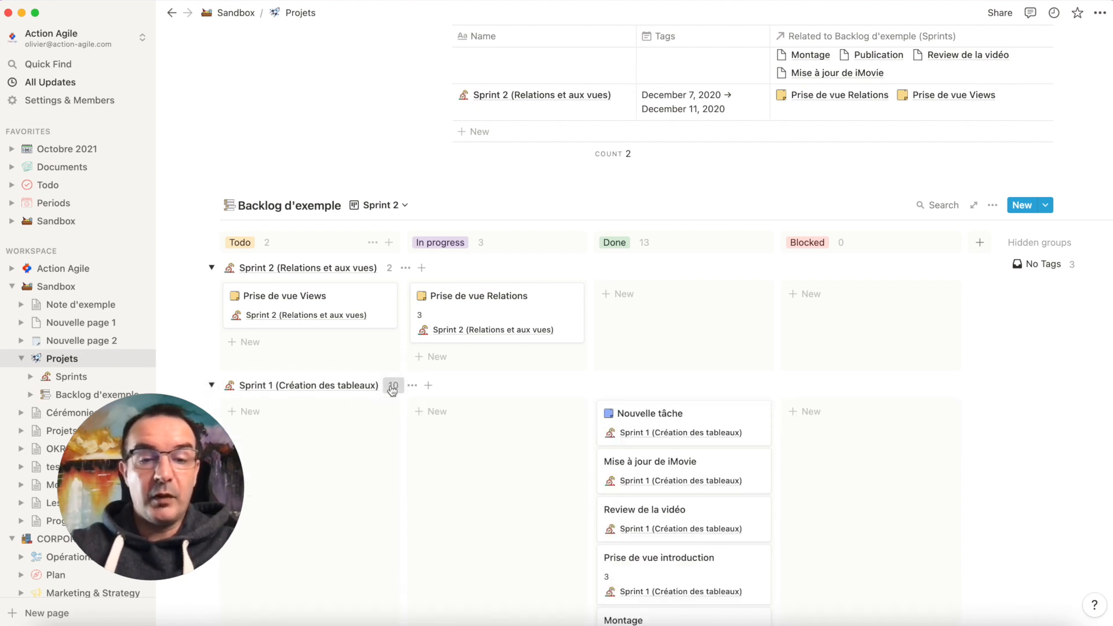
# Change the sub-group calculation to the Sum of Estimation (pt) and collapse the Sprint 1 (Création des tableaux) sub-group
pyautogui.click(392, 386)
pyautogui.moveTo(392, 390)
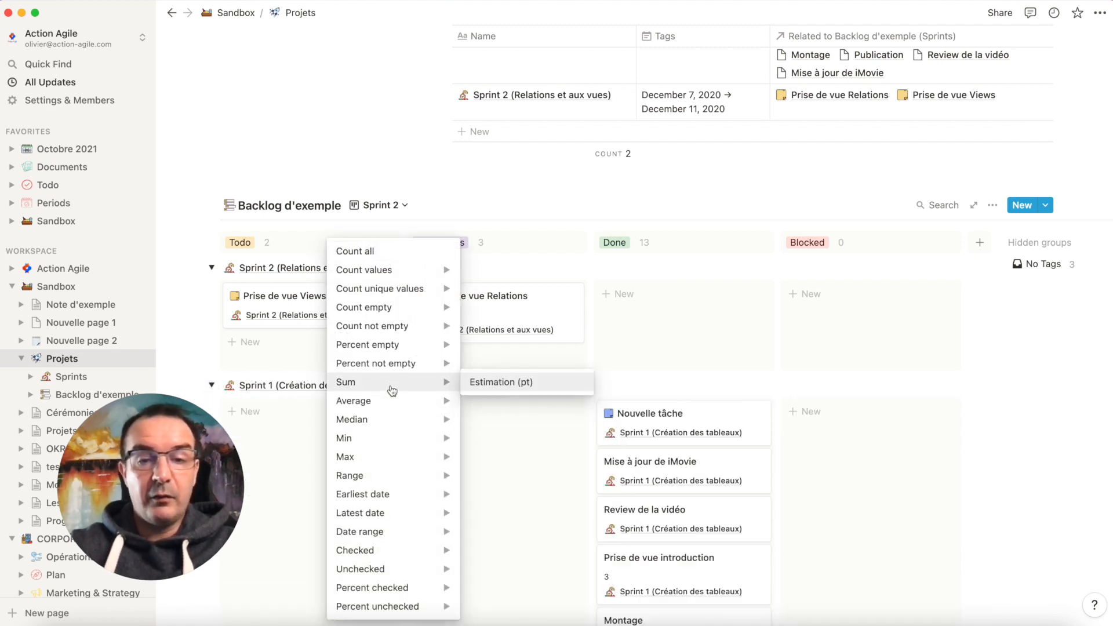
pyautogui.click(502, 382)
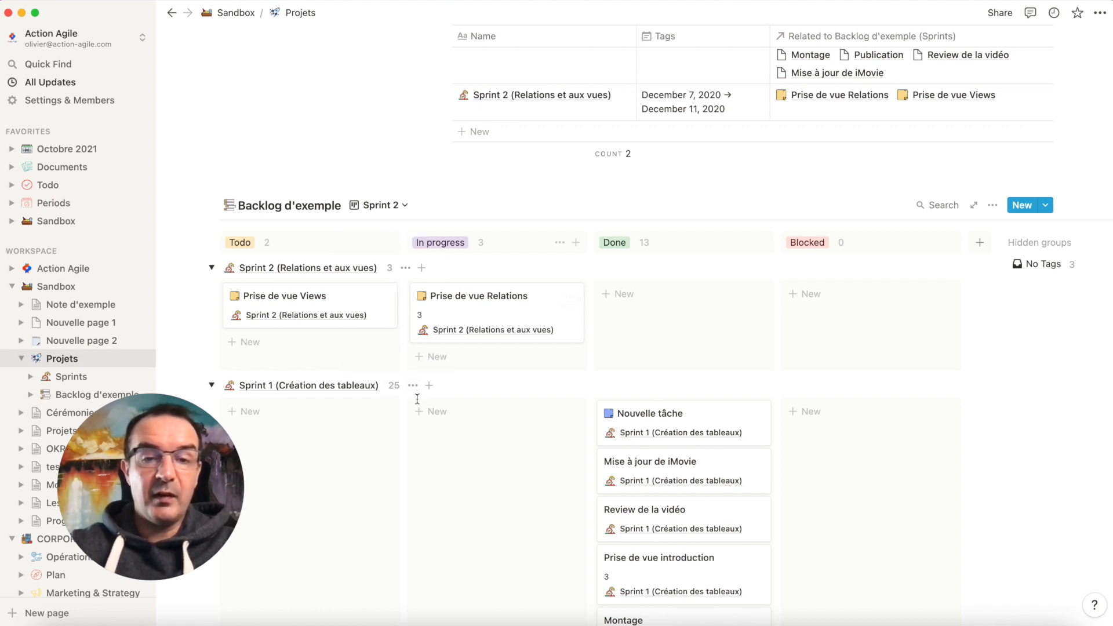
pyautogui.click(211, 386)
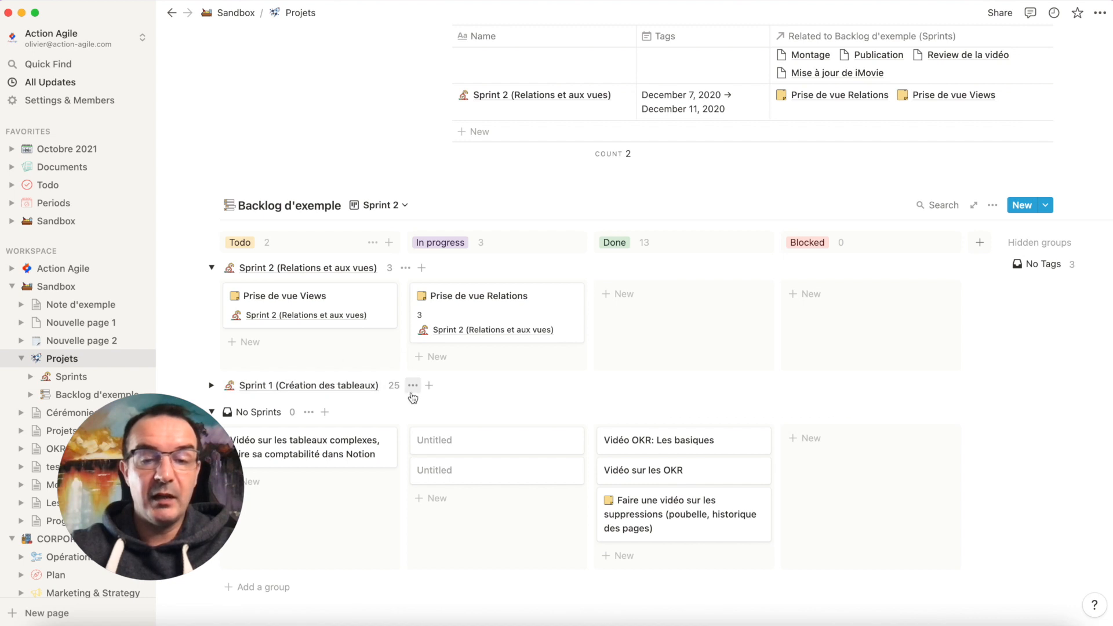